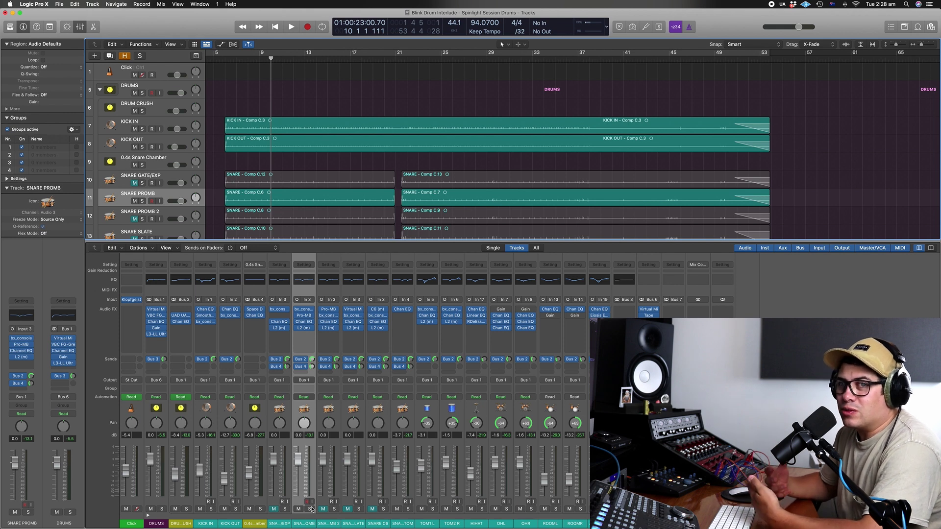
- Open the Pro-MB and bx_console SSL 4000 E plug-ins of the SNARE PROMB channel side by side, with Pro-MB in front
{"action": "left_click", "coordinate": [303, 317]}
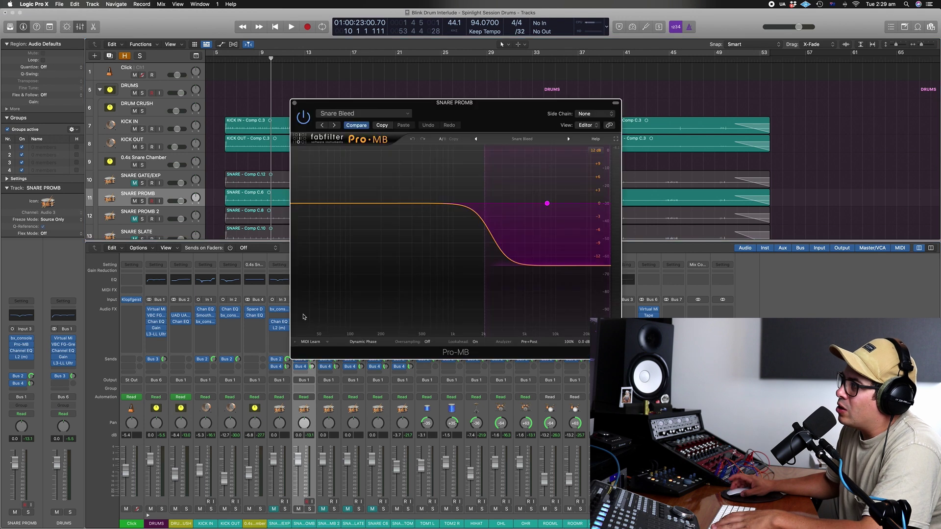
{"action": "left_click_drag", "start_coordinate": [449, 100], "coordinate": [278, 70]}
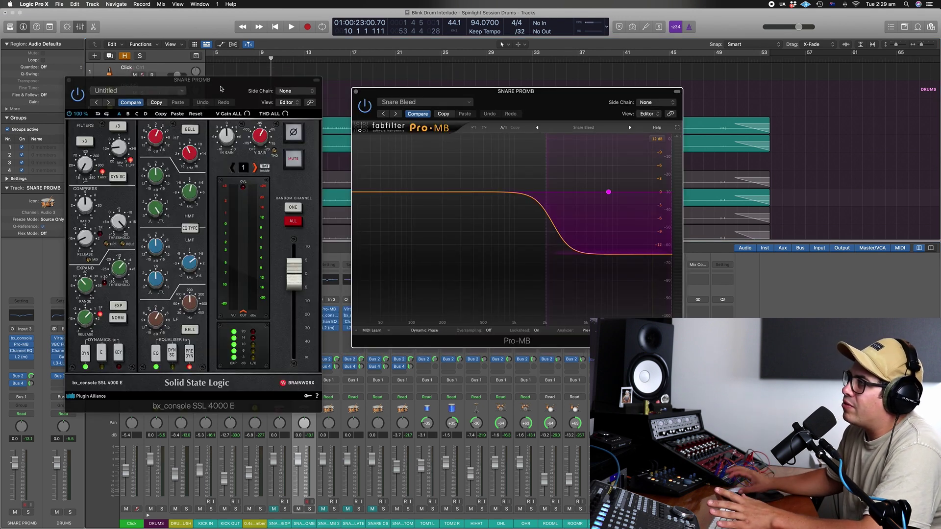
{"action": "left_click_drag", "start_coordinate": [203, 105], "coordinate": [237, 98]}
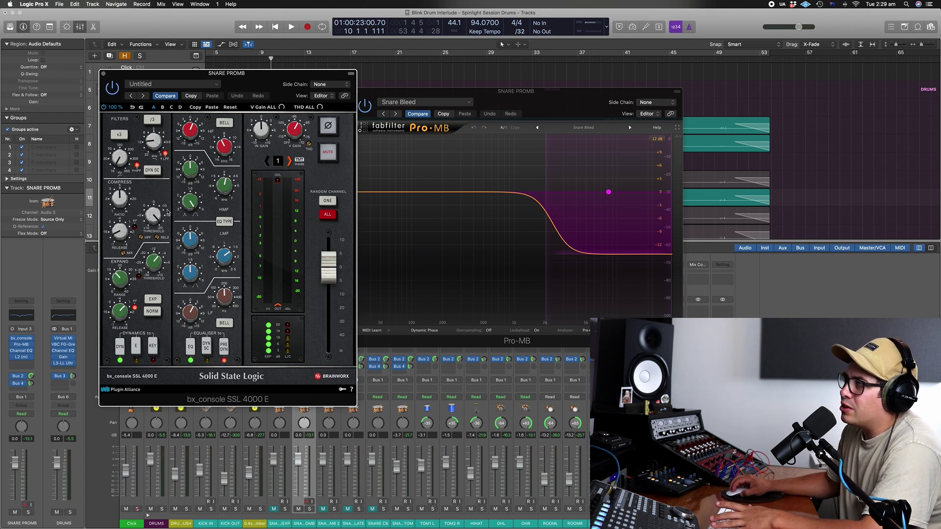
{"action": "left_click", "coordinate": [117, 279]}
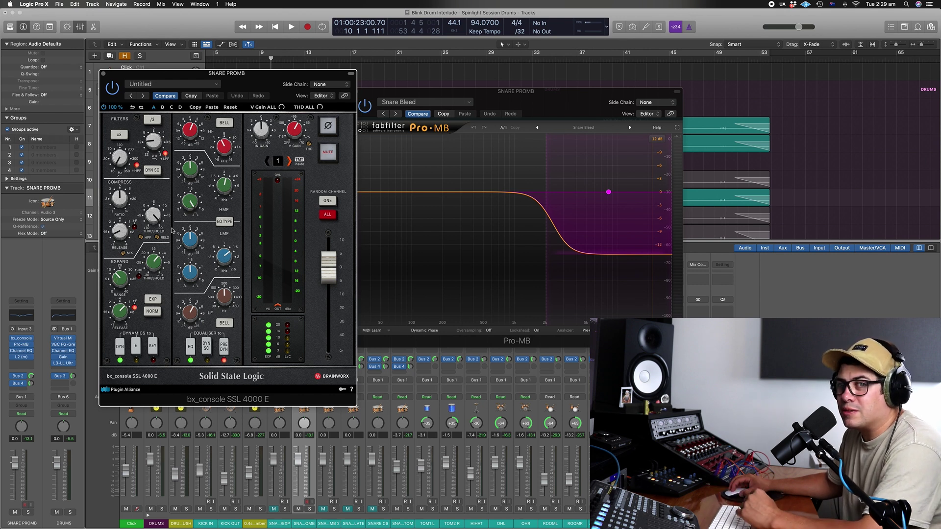
{"action": "left_click_drag", "start_coordinate": [117, 314], "coordinate": [118, 313]}
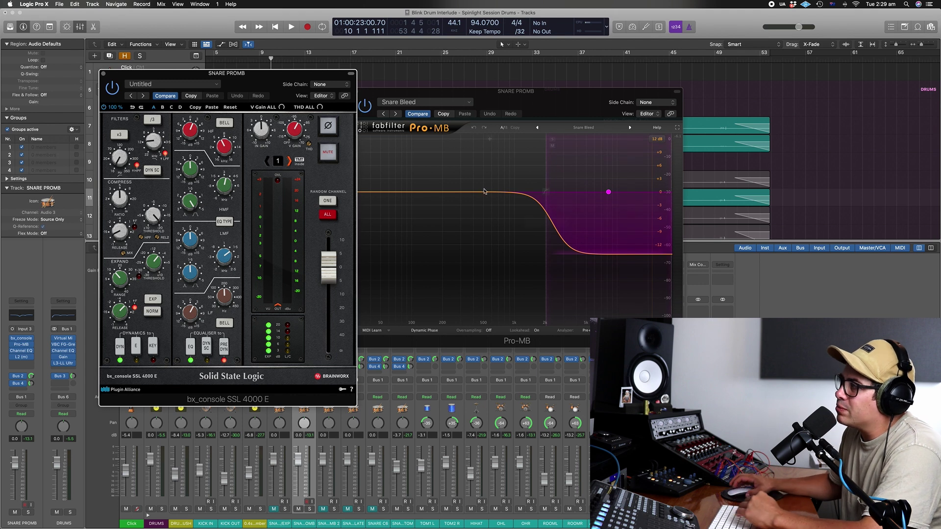
{"action": "left_click", "coordinate": [504, 196]}
{"action": "left_click_drag", "start_coordinate": [513, 119], "coordinate": [566, 139]}
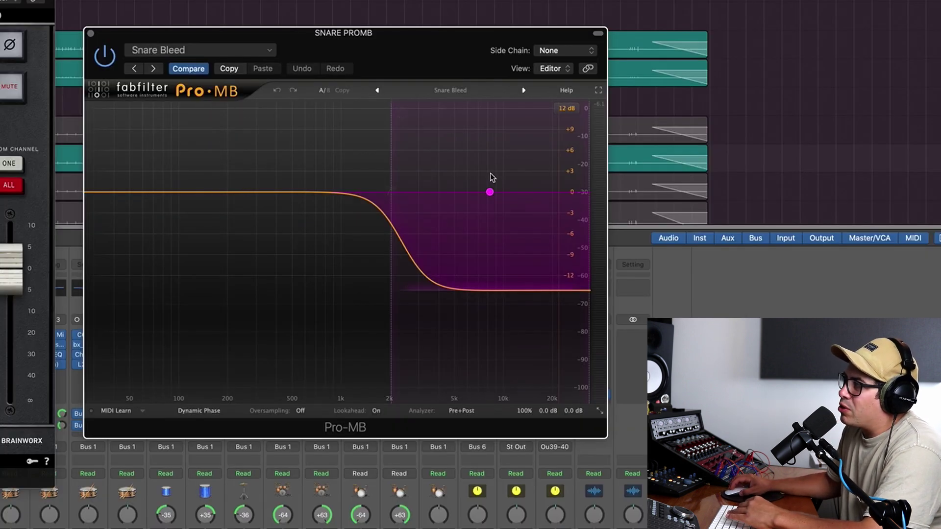
- Show the controls of Pro-MB's high band with Expand mode and the Free side chain selected, and reposition the plug-in window
{"action": "left_click", "coordinate": [488, 255]}
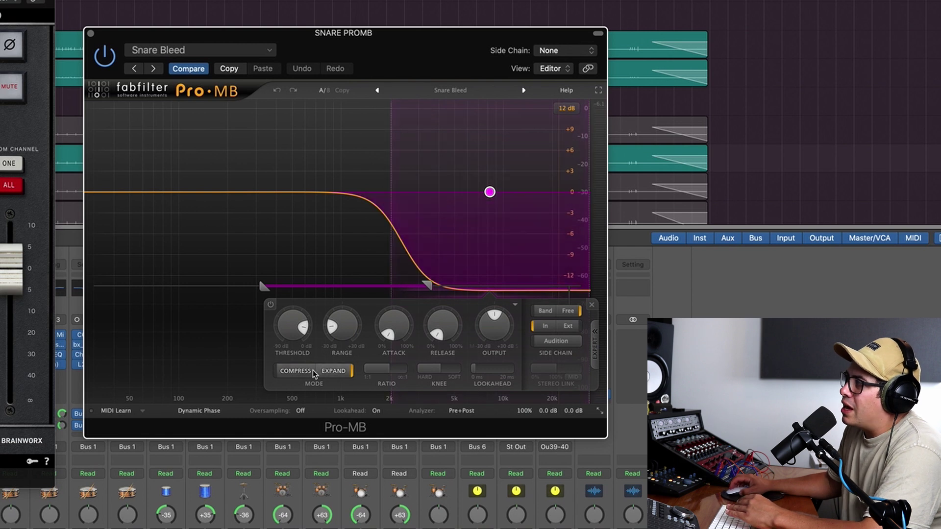
{"action": "left_click", "coordinate": [334, 374]}
{"action": "left_click", "coordinate": [296, 373]}
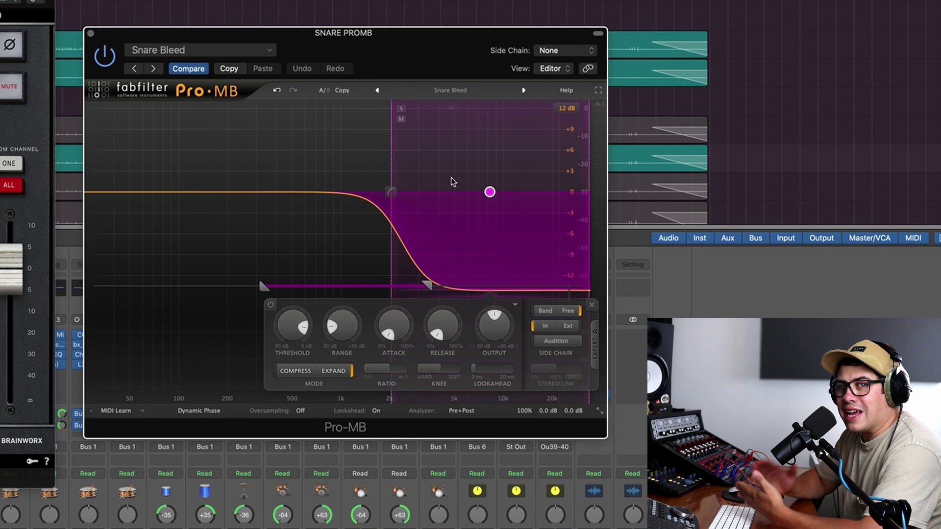
{"action": "mouse_move", "coordinate": [442, 334]}
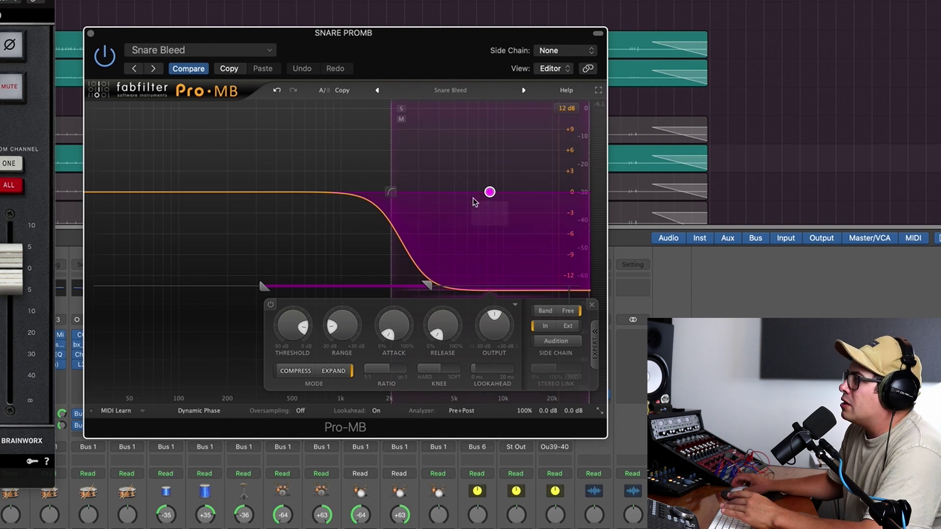
{"action": "left_click", "coordinate": [569, 312]}
{"action": "mouse_move", "coordinate": [364, 287]}
{"action": "left_mouse_down"}
{"action": "mouse_move", "coordinate": [384, 294]}
{"action": "mouse_move", "coordinate": [353, 288]}
{"action": "left_mouse_up"}
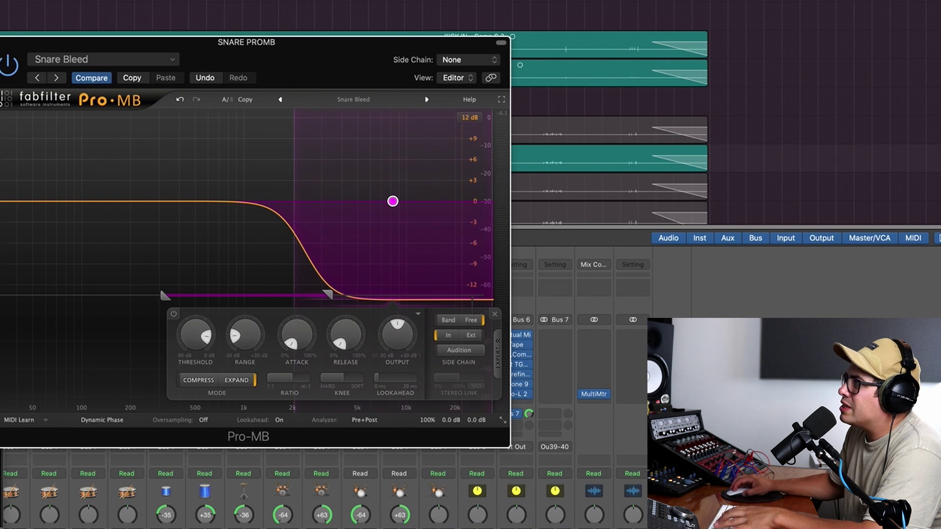
{"action": "left_click_drag", "start_coordinate": [279, 55], "coordinate": [314, 81]}
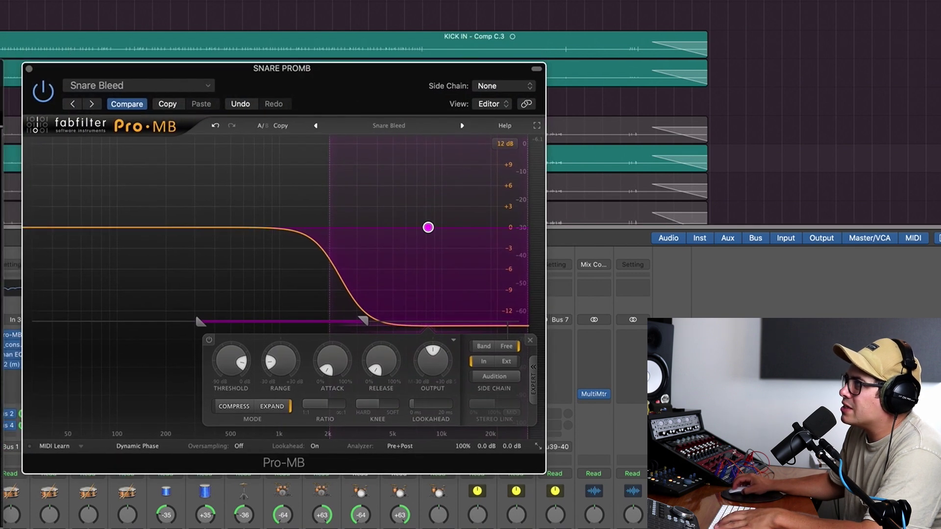
- Play the soloed snare and try the high band's lower crossover at about 1 kHz with Range settings between about -9.6 and -25 dB
{"action": "key", "text": "space"}
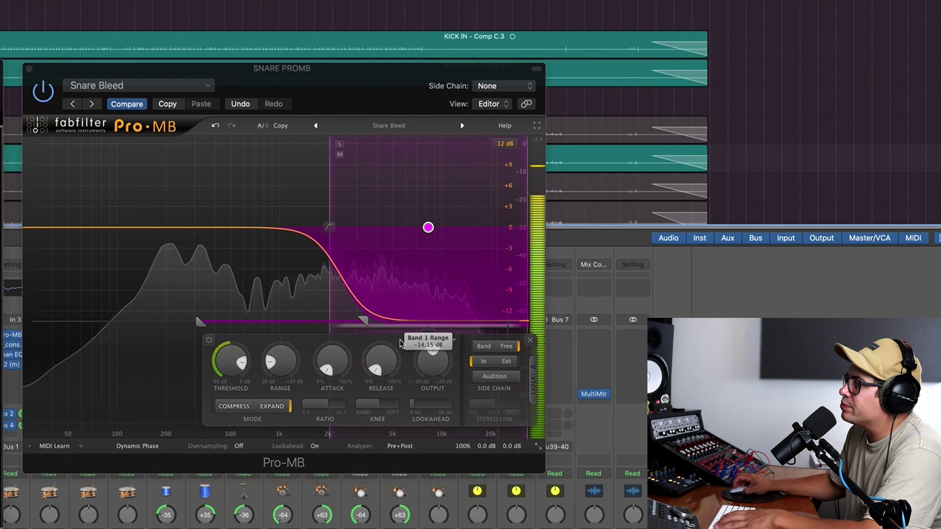
{"action": "left_click_drag", "start_coordinate": [277, 362], "coordinate": [268, 380]}
{"action": "left_click_drag", "start_coordinate": [329, 227], "coordinate": [287, 229]}
{"action": "scroll", "coordinate": [273, 360], "scroll_direction": "up", "scroll_amount": 5}
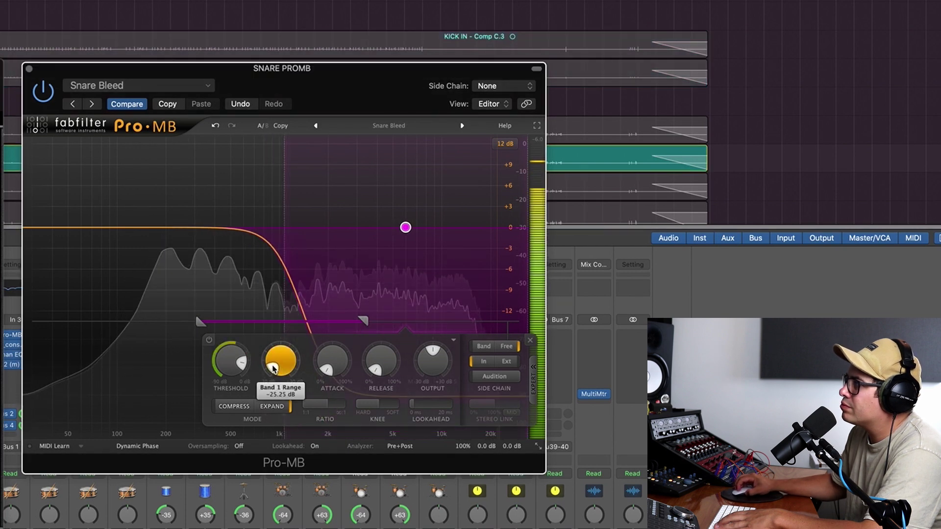
{"action": "scroll", "coordinate": [272, 362], "scroll_direction": "up", "scroll_amount": 4}
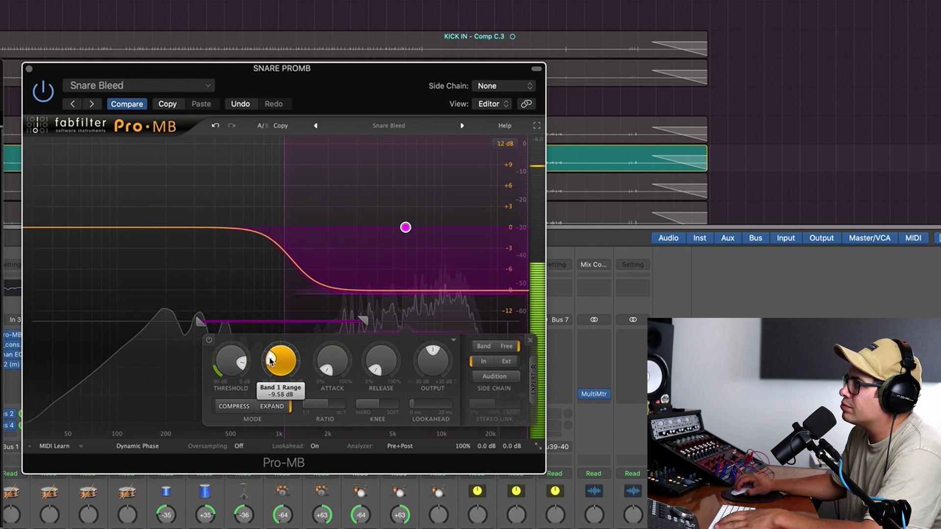
{"action": "scroll", "coordinate": [270, 365], "scroll_direction": "up", "scroll_amount": 8}
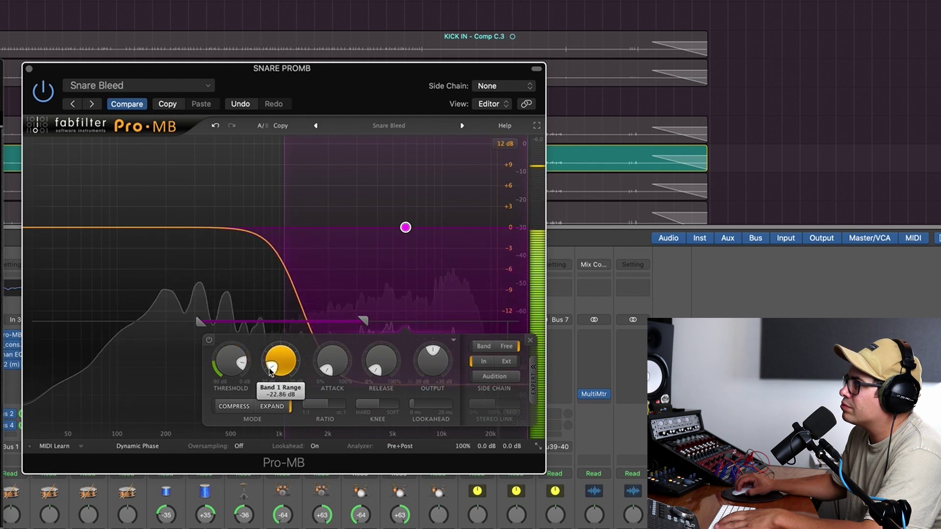
- Set the high band's Range to about -14 dB and its lower crossover to just below 2 kHz
{"action": "left_click_drag", "start_coordinate": [270, 371], "coordinate": [272, 357]}
{"action": "left_click_drag", "start_coordinate": [285, 227], "coordinate": [311, 231]}
{"action": "mouse_move", "coordinate": [273, 342]}
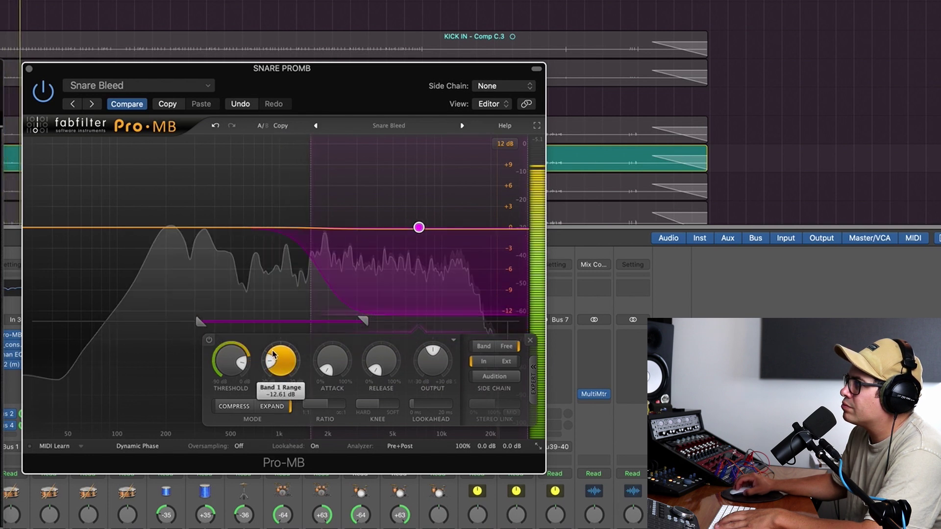
{"action": "mouse_move", "coordinate": [311, 240]}
{"action": "left_mouse_down"}
{"action": "mouse_move", "coordinate": [330, 245]}
{"action": "mouse_move", "coordinate": [322, 227]}
{"action": "left_mouse_up"}
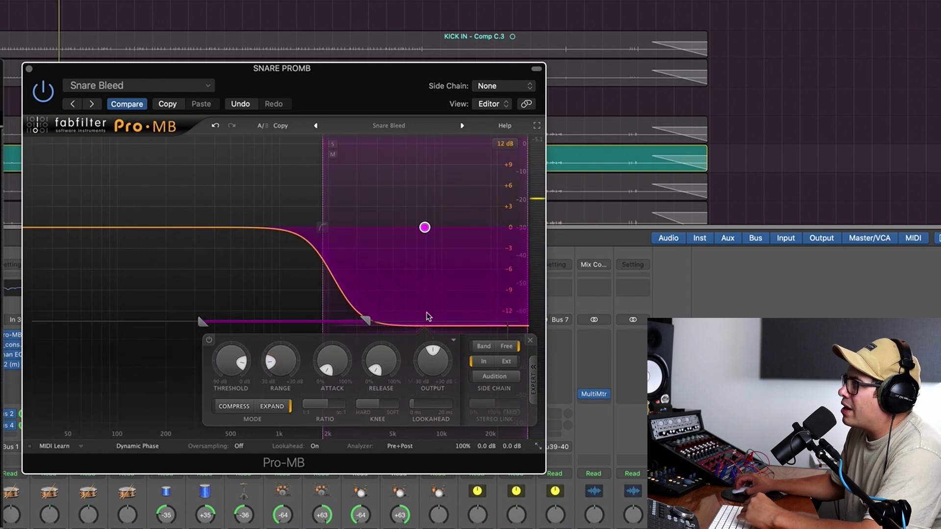
{"action": "mouse_move", "coordinate": [280, 356]}
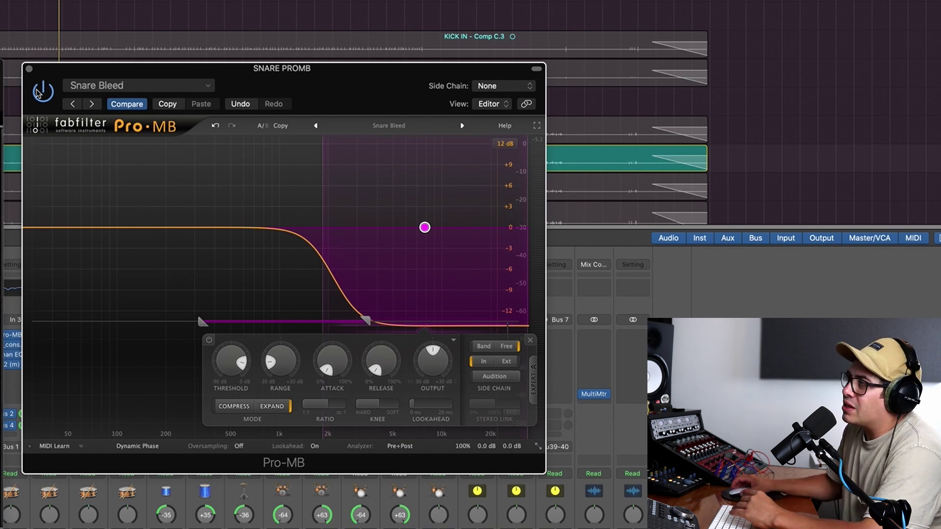
- Compare the snare with Pro-MB bypassed and re-enabled, playing it back with the expansion active
{"action": "left_click", "coordinate": [41, 91]}
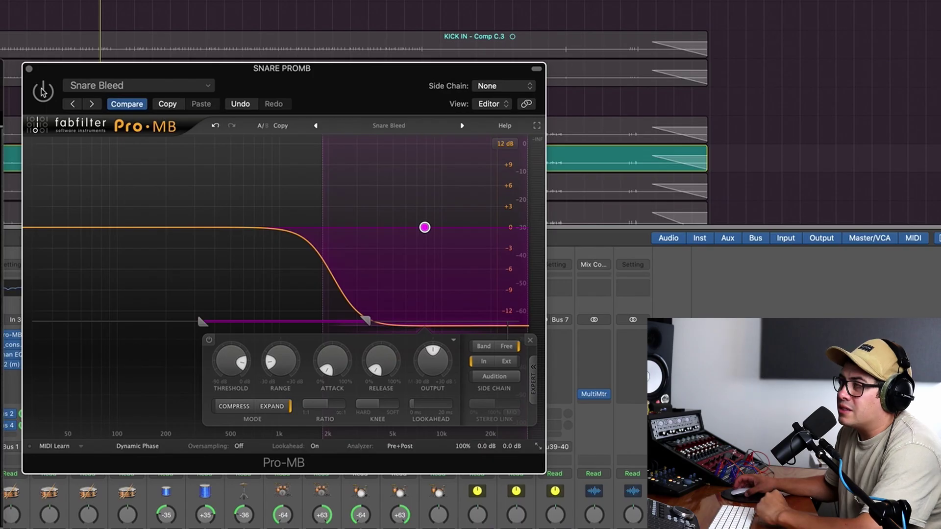
{"action": "left_click", "coordinate": [43, 91]}
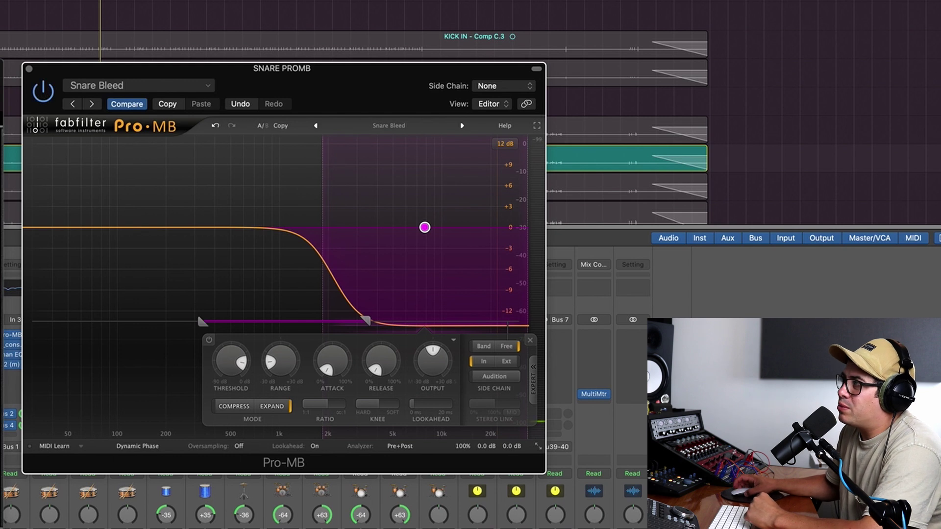
{"action": "key", "text": "space"}
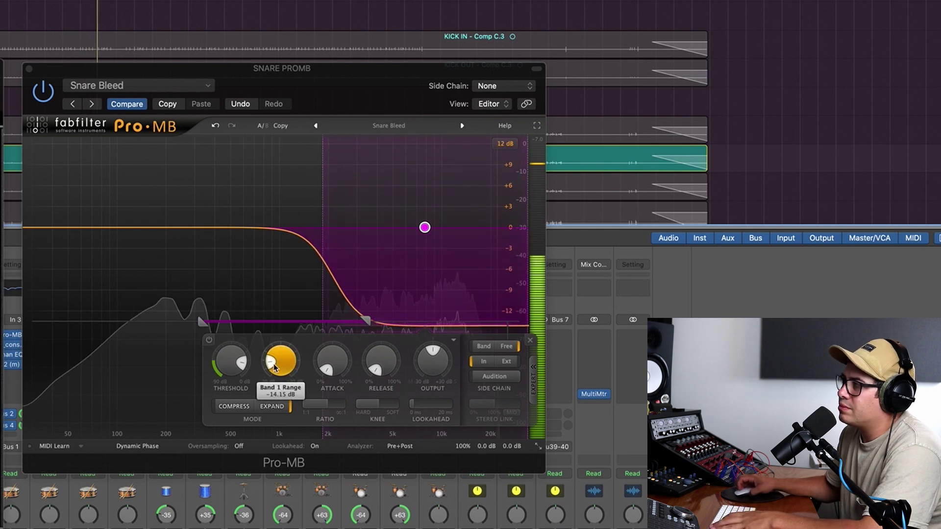
{"action": "key", "text": "space"}
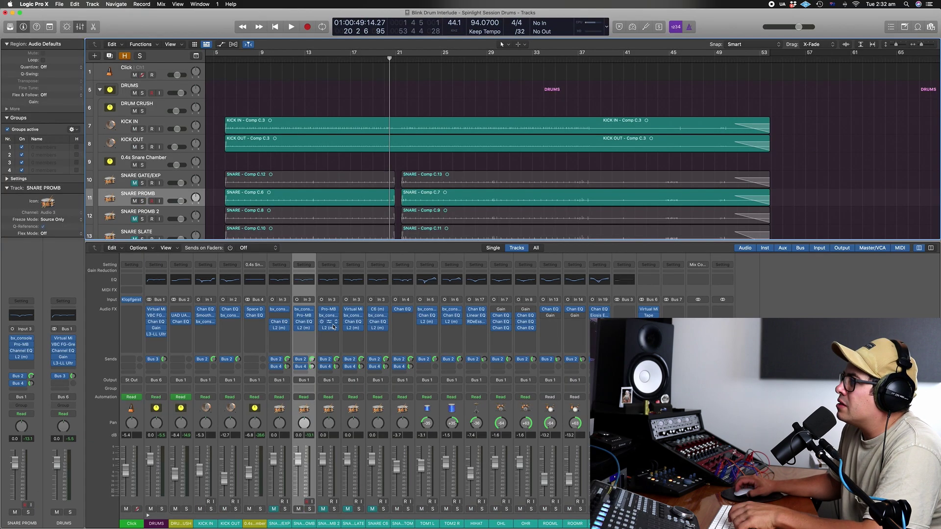
- Mute SNARE PROMB, unmute SNARE GATE/EXP and open the bx_console SSL 4000 E on the SNARE GATE/EXP channel
{"action": "left_click", "coordinate": [299, 510]}
{"action": "left_click", "coordinate": [274, 510]}
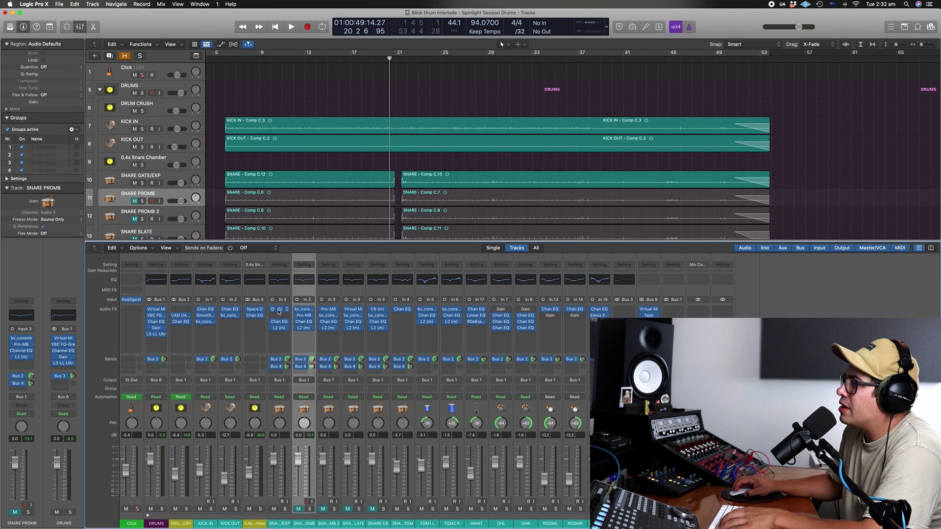
{"action": "left_click", "coordinate": [279, 310]}
{"action": "left_click", "coordinate": [278, 310]}
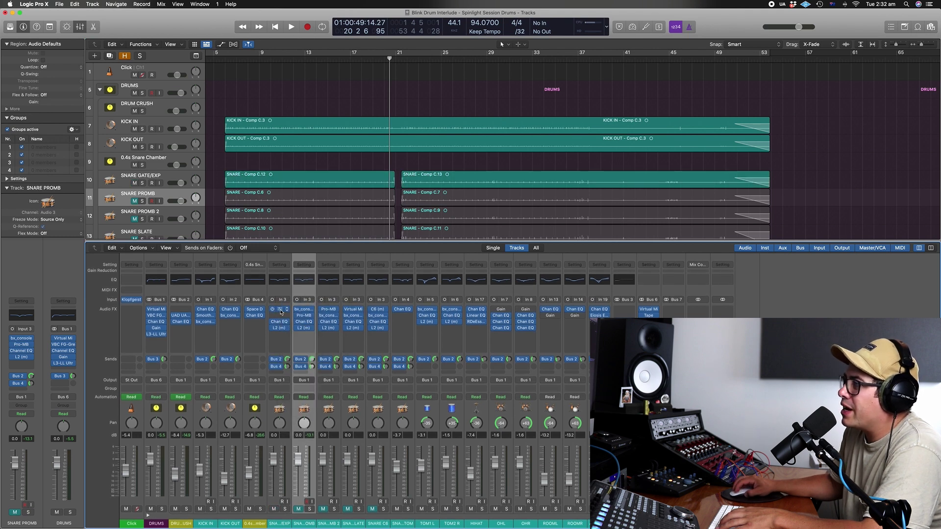
{"action": "left_click", "coordinate": [278, 310]}
- Play the gated snare from bar 7 and set the console expander's Range to about 40 dB and Release to about 1.1 s
{"action": "left_click", "coordinate": [233, 59]}
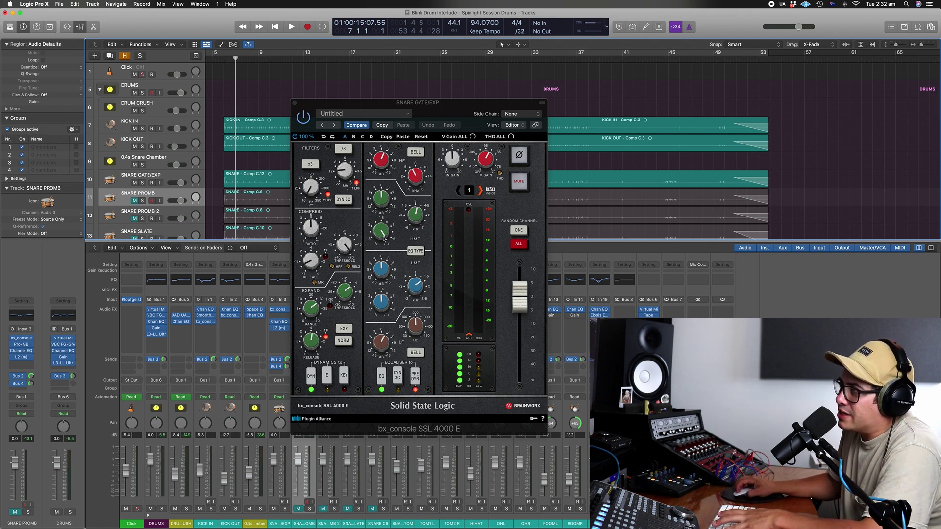
{"action": "left_click_drag", "start_coordinate": [468, 115], "coordinate": [437, 90]}
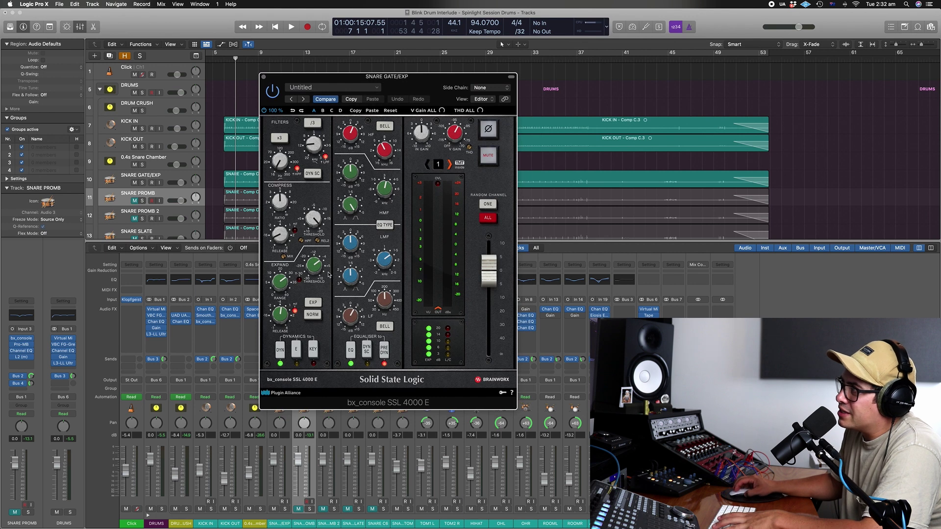
{"action": "key", "text": "space"}
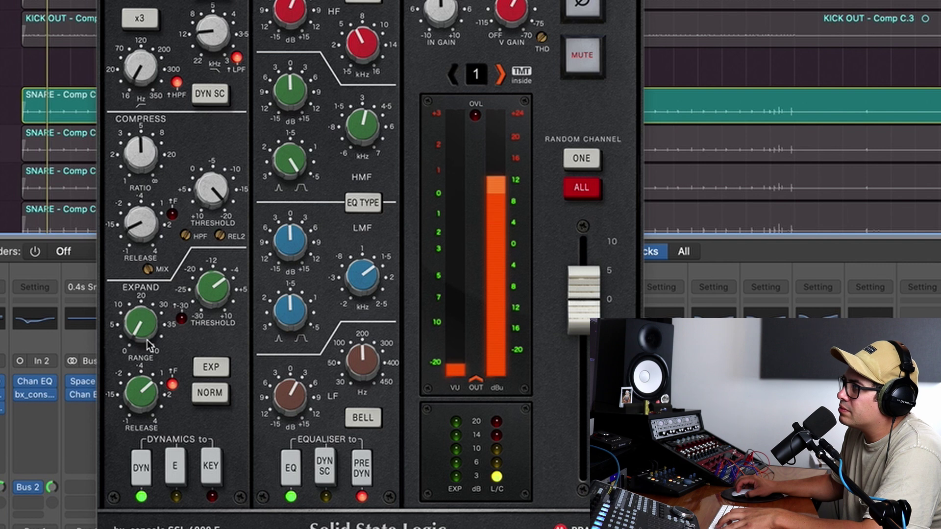
{"action": "left_click_drag", "start_coordinate": [149, 340], "coordinate": [164, 236]}
{"action": "mouse_move", "coordinate": [148, 393]}
{"action": "left_mouse_down"}
{"action": "mouse_move", "coordinate": [146, 409]}
{"action": "mouse_move", "coordinate": [152, 391]}
{"action": "left_mouse_up"}
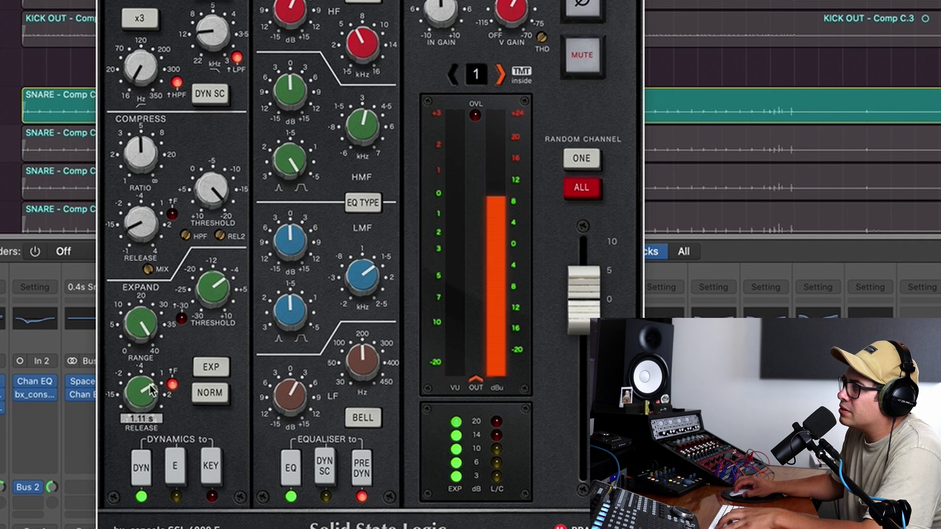
- Lower the expander's Range to about 34 dB and fine-tune its Threshold
{"action": "mouse_move", "coordinate": [154, 337]}
{"action": "left_click_drag", "start_coordinate": [155, 336], "coordinate": [154, 361]}
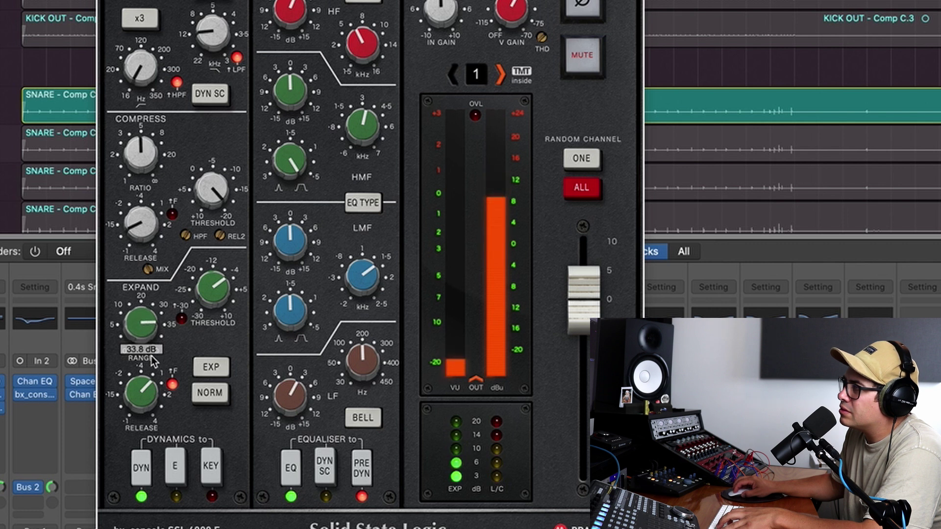
{"action": "mouse_move", "coordinate": [221, 289]}
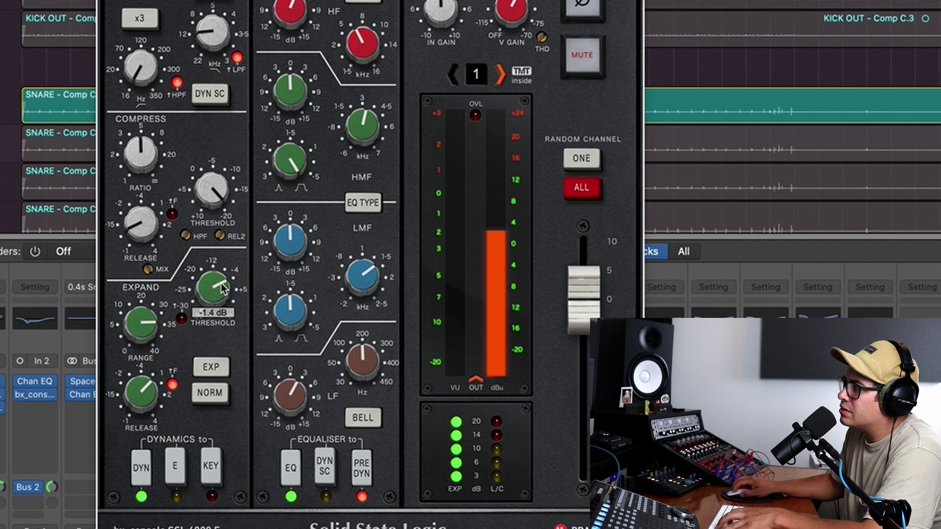
{"action": "left_click_drag", "start_coordinate": [221, 290], "coordinate": [214, 307]}
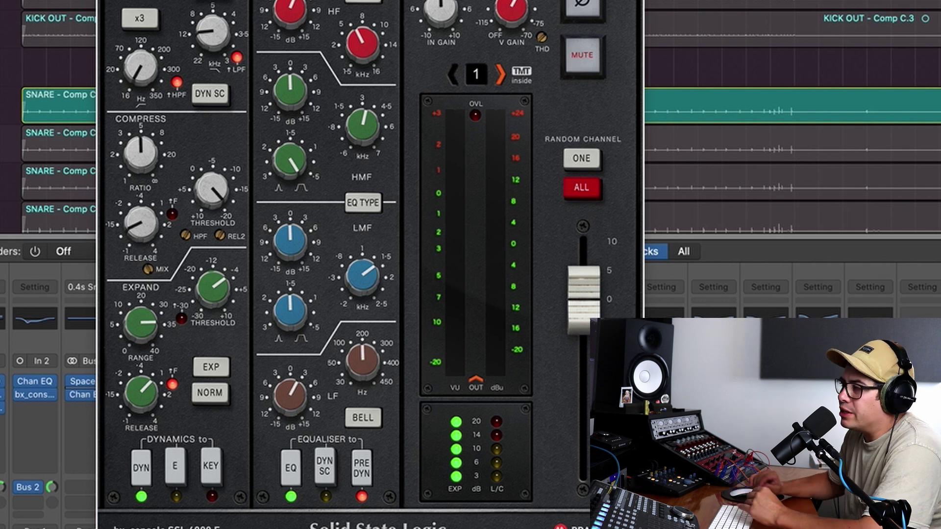
- Play the full drum mix and switch snares by muting SNARE GATE/EXP and unmuting SNARE PROMB
{"action": "key", "text": "Return"}
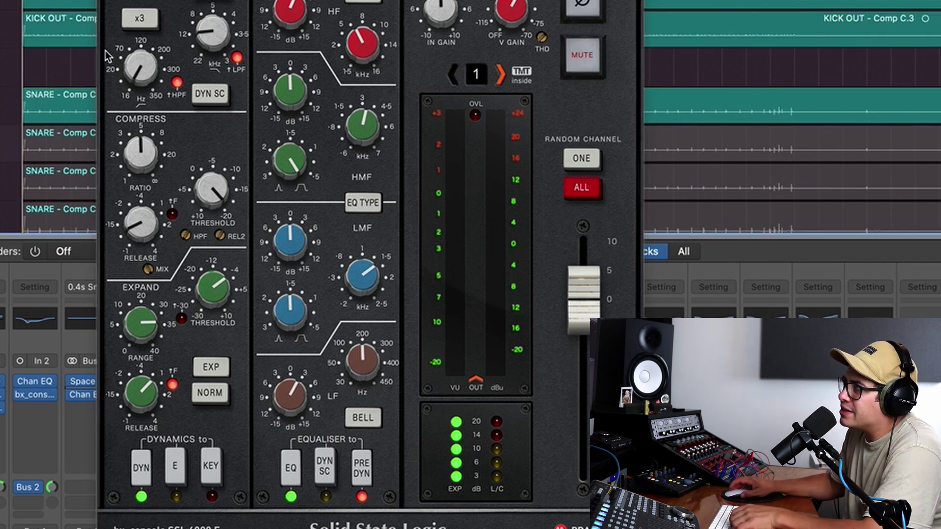
{"action": "key", "text": "space"}
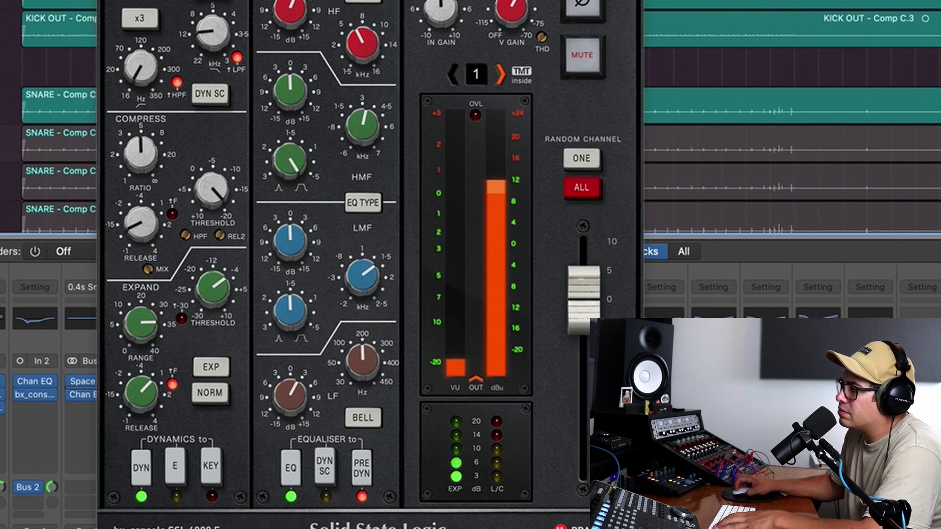
{"action": "key", "text": "super+shift+a"}
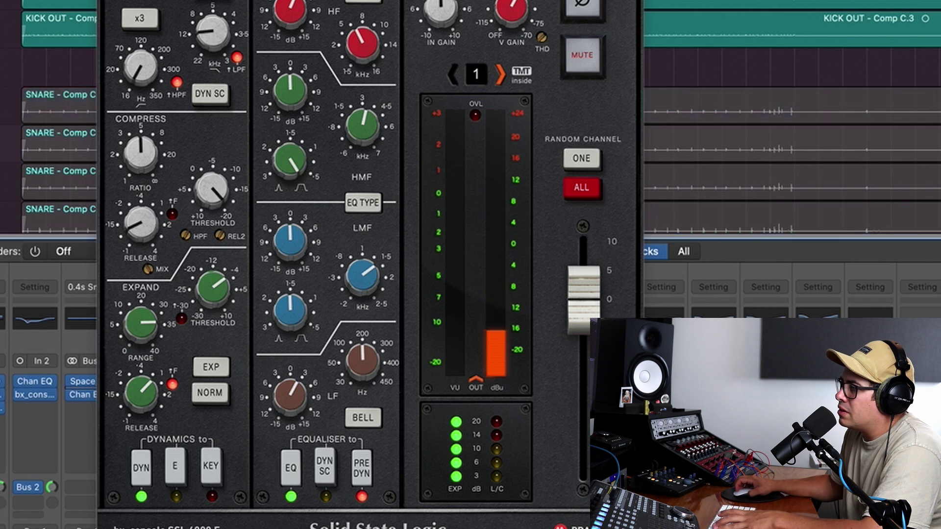
{"action": "left_click", "coordinate": [784, 143]}
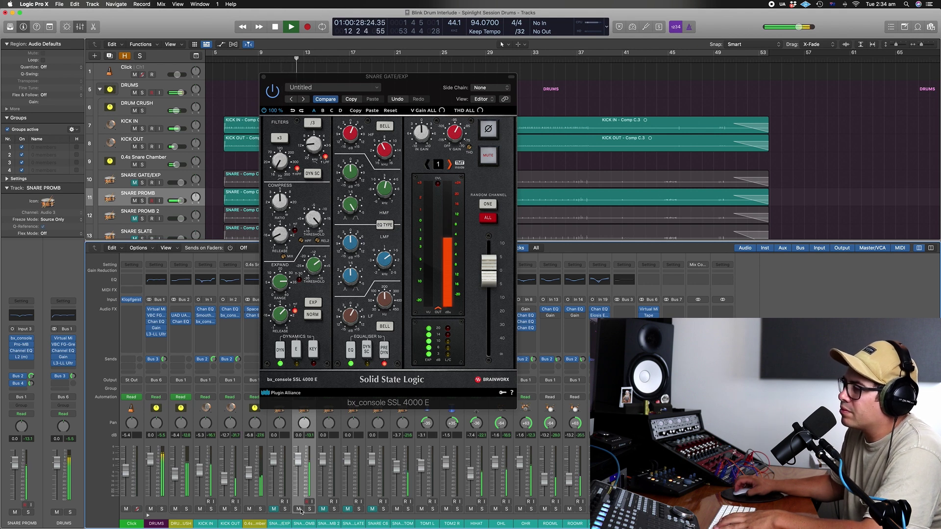
- Mute SNARE PROMB, unmute SNARE GATE/EXP, play the drum mix with the gated snare, and close the bx_console SSL 4000 E
{"action": "key", "text": "space"}
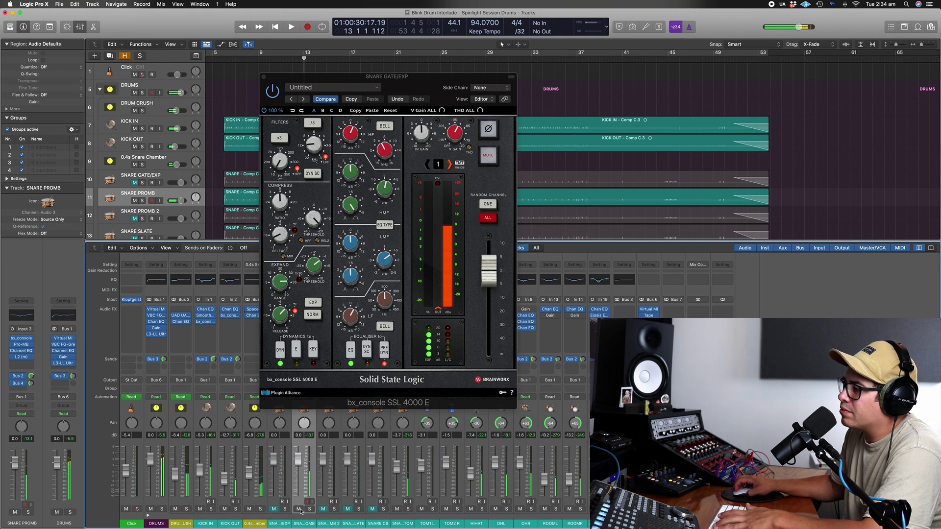
{"action": "left_click", "coordinate": [298, 509]}
{"action": "left_click", "coordinate": [273, 510]}
{"action": "key", "text": "space"}
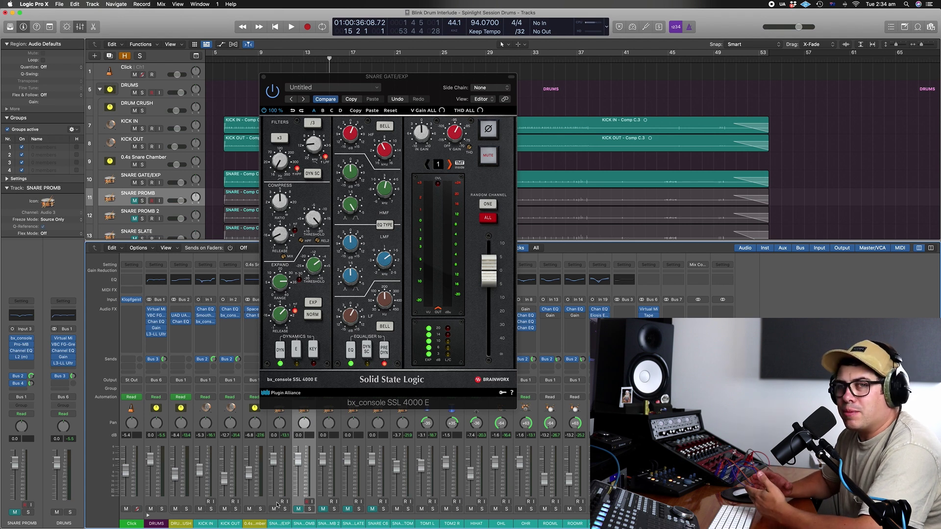
{"action": "left_click", "coordinate": [263, 78]}
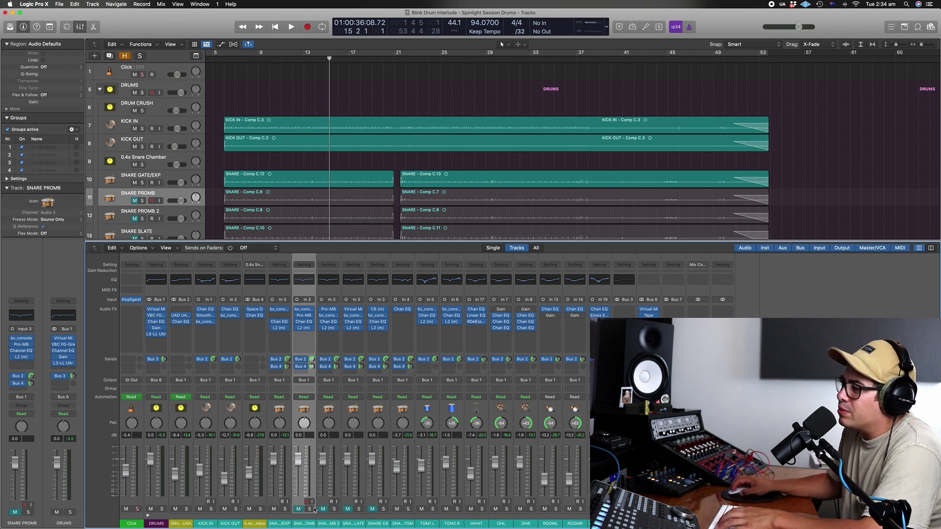
- Mute SNARE GATE/EXP, unmute SNARE SLATE, and open the Virtual Mix Rack on the SNARE SLATE channel
{"action": "left_click", "coordinate": [274, 509]}
{"action": "left_click", "coordinate": [348, 509]}
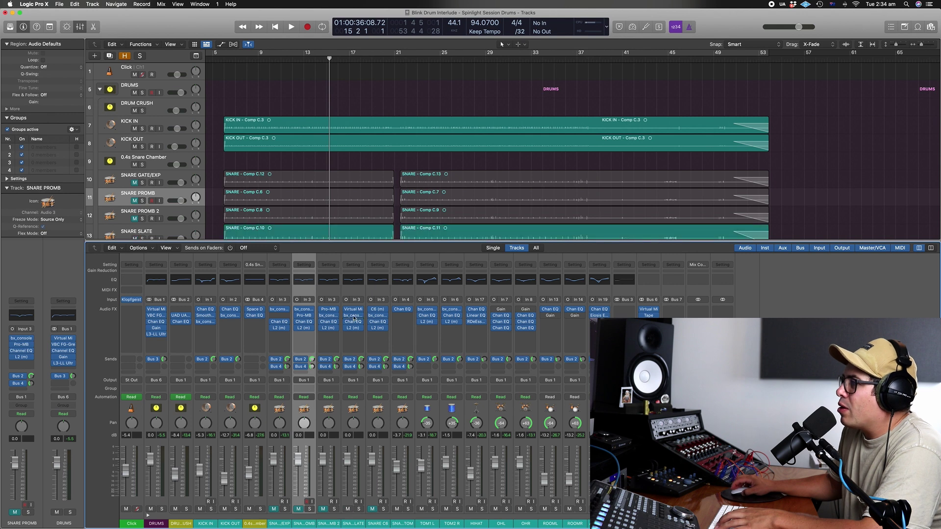
{"action": "left_click", "coordinate": [354, 311]}
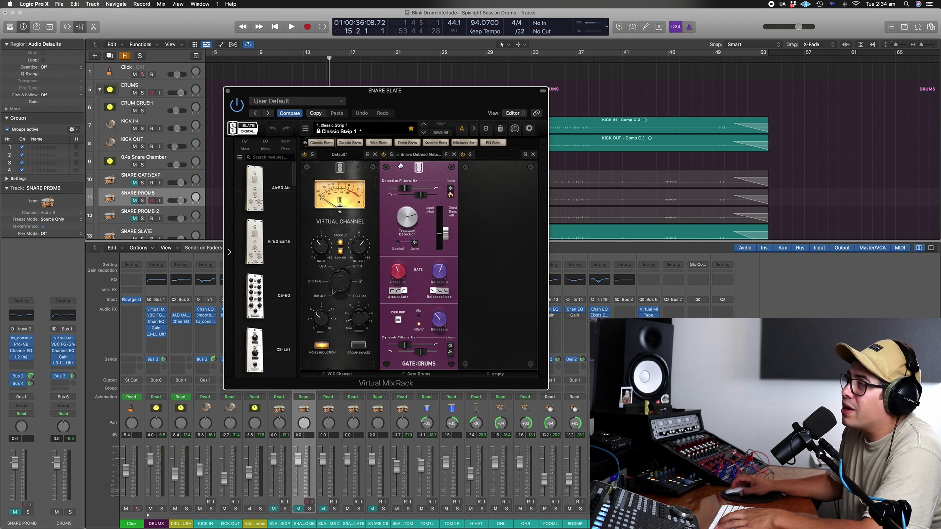
{"action": "left_click_drag", "start_coordinate": [446, 103], "coordinate": [421, 130]}
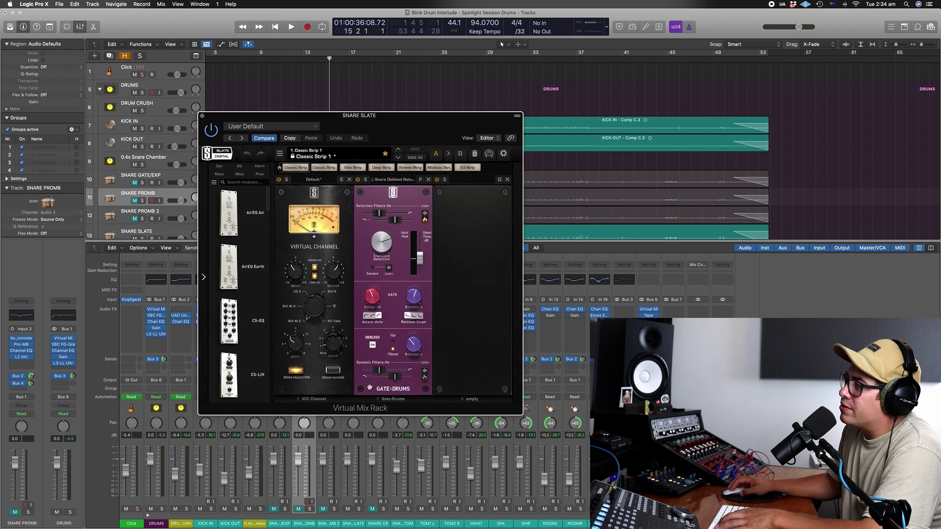
- Solo SNARE SLATE, play from about bar 10, and compare the snare with the Virtual Mix Rack bypassed and active
{"action": "left_click", "coordinate": [359, 510]}
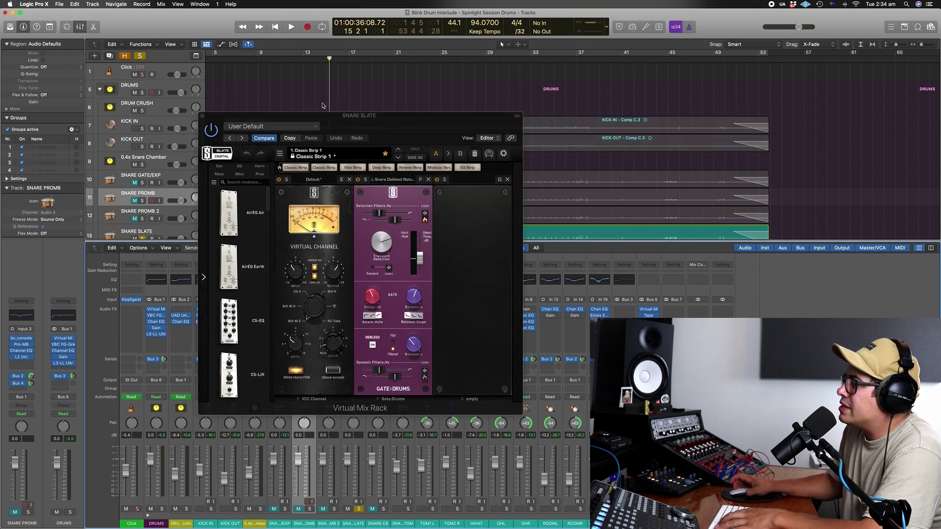
{"action": "left_click", "coordinate": [276, 55]}
{"action": "key", "text": "space"}
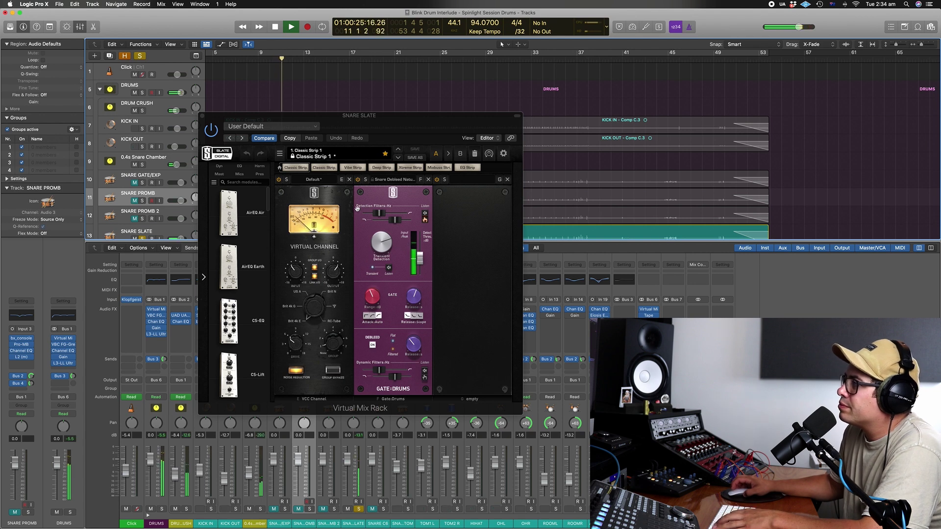
{"action": "left_click", "coordinate": [211, 130]}
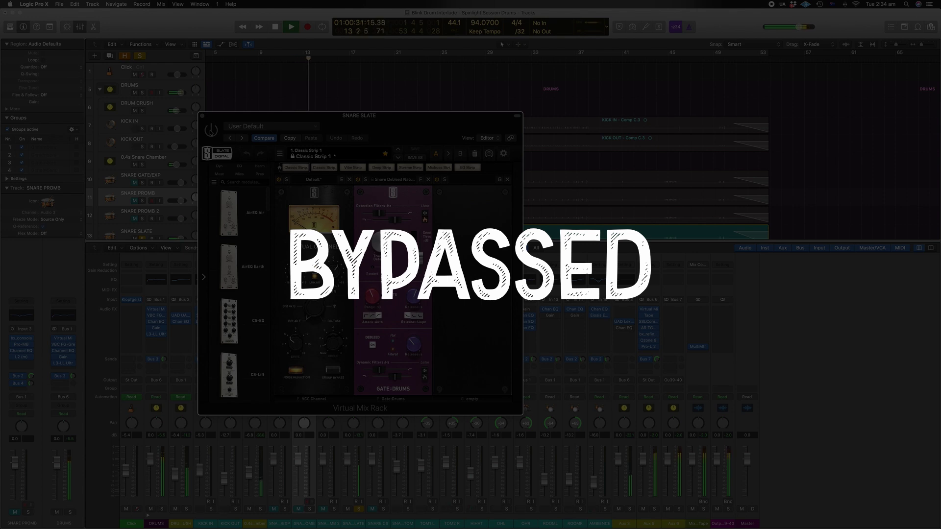
{"action": "left_click", "coordinate": [210, 131]}
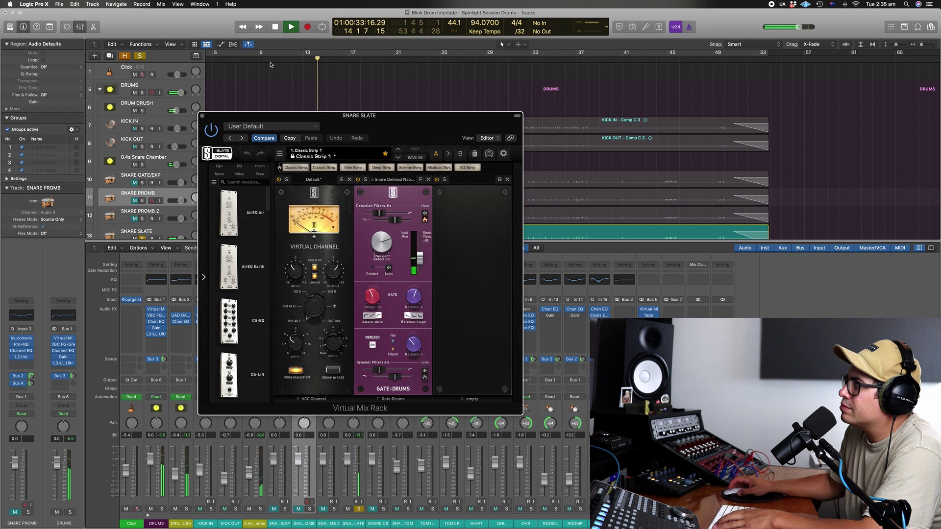
- Adjust the Release and Range of the Gate:Drums module, trying Range down to about 1 dB, and audition its transient detection
{"action": "mouse_move", "coordinate": [371, 301]}
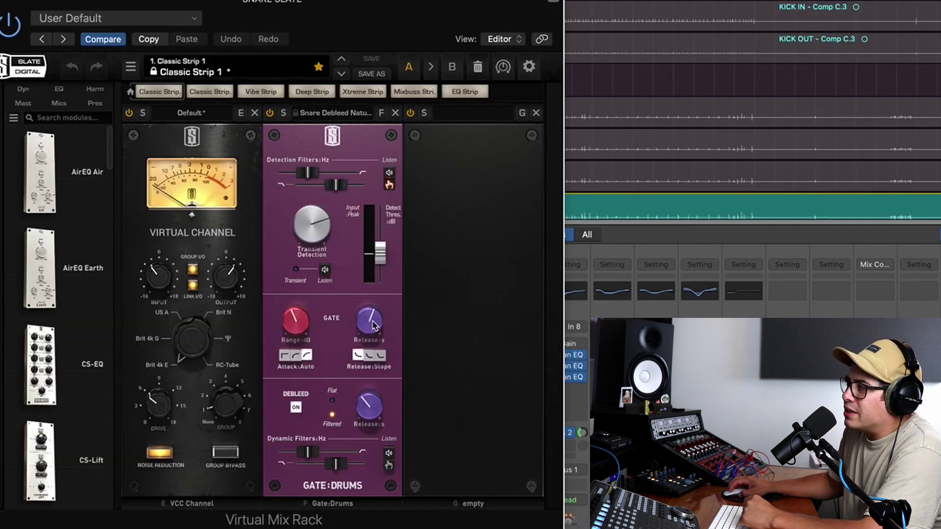
{"action": "left_click_drag", "start_coordinate": [373, 326], "coordinate": [373, 319]}
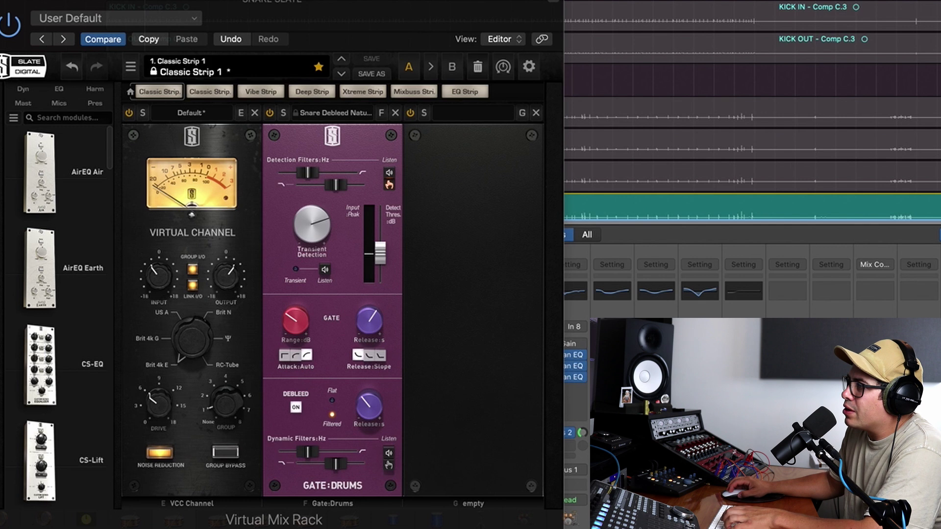
{"action": "left_click_drag", "start_coordinate": [304, 321], "coordinate": [301, 342]}
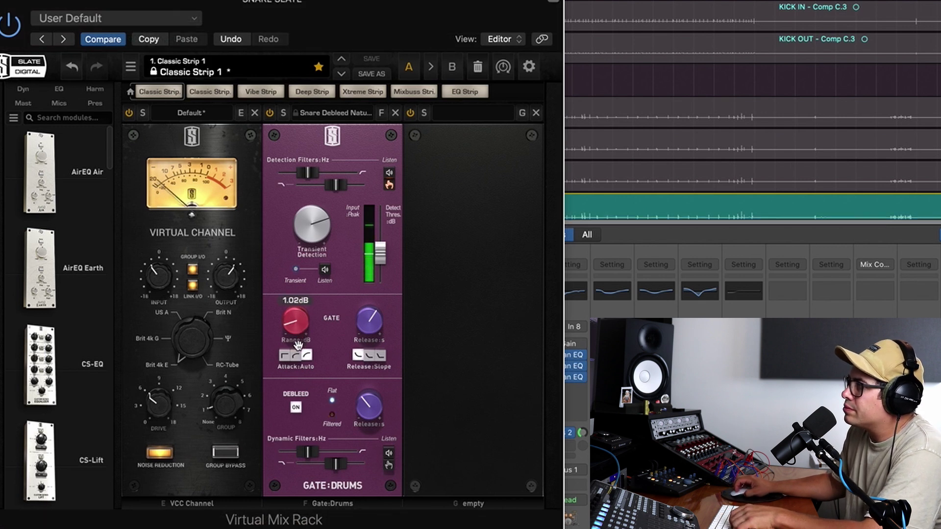
{"action": "left_click", "coordinate": [324, 271]}
{"action": "left_click_drag", "start_coordinate": [317, 306], "coordinate": [314, 330]}
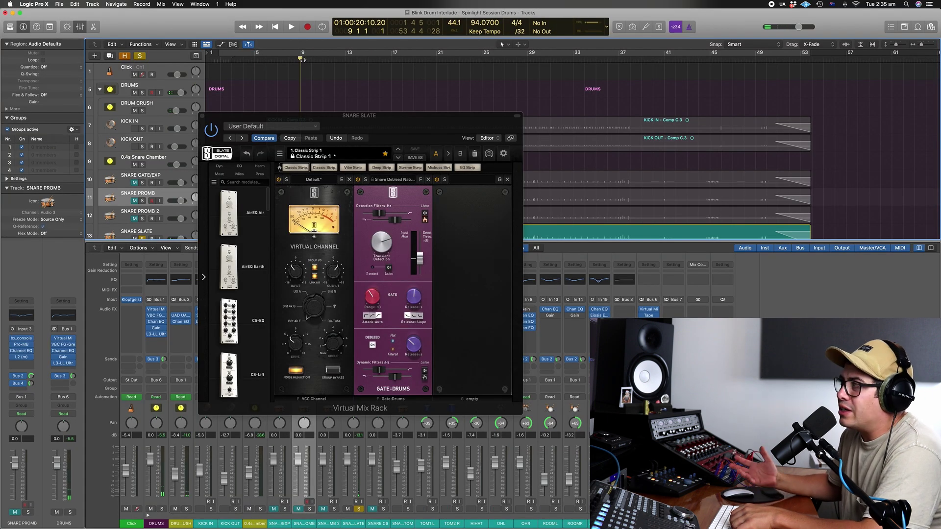
- Play the full drum mix from bar 9, close the Virtual Mix Rack, and switch snares by muting SNARE SLATE and unmuting SNARE PROMB
{"action": "key", "text": "space"}
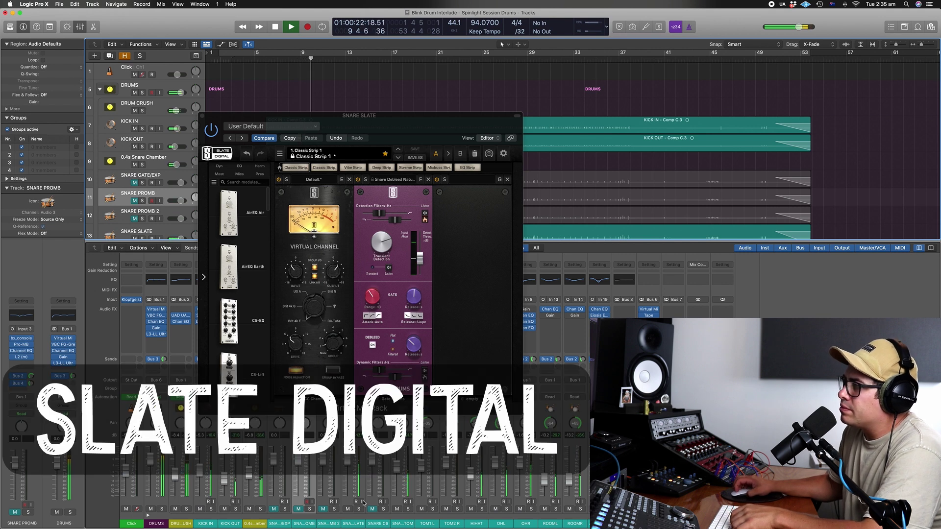
{"action": "left_click", "coordinate": [206, 116]}
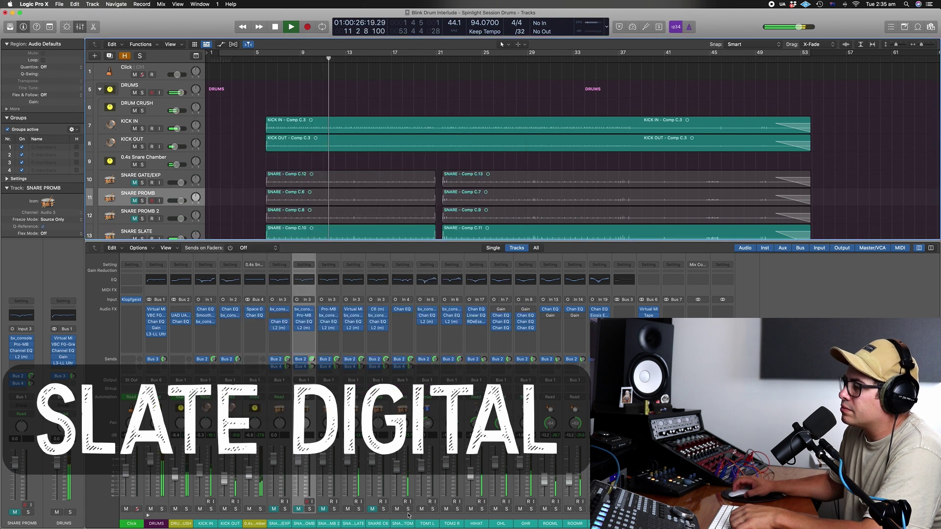
{"action": "left_click", "coordinate": [347, 509]}
{"action": "key", "text": "space"}
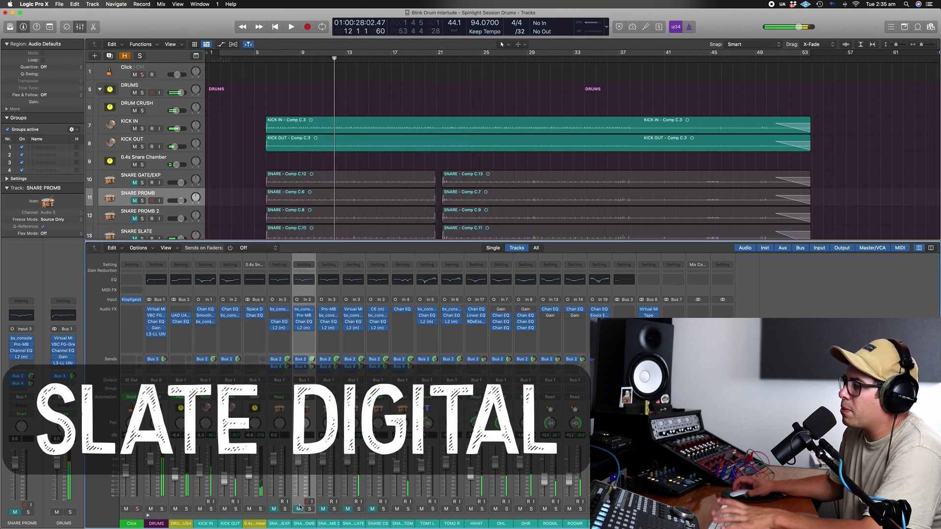
{"action": "left_click", "coordinate": [300, 509]}
{"action": "key", "text": "space"}
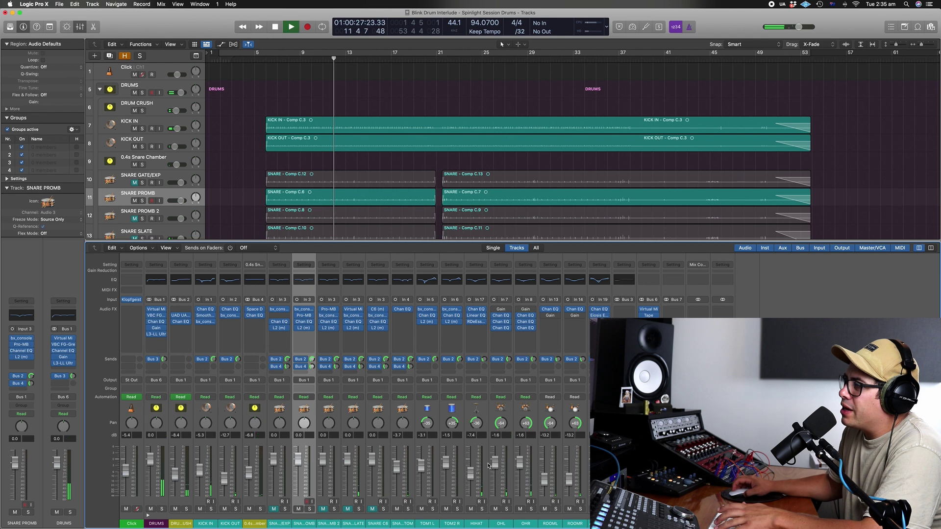
- Open Pro-MB on SNARE PROMB and the Virtual Mix Rack on SNARE SLATE, and place the two plug-in windows side by side
{"action": "left_click", "coordinate": [305, 317]}
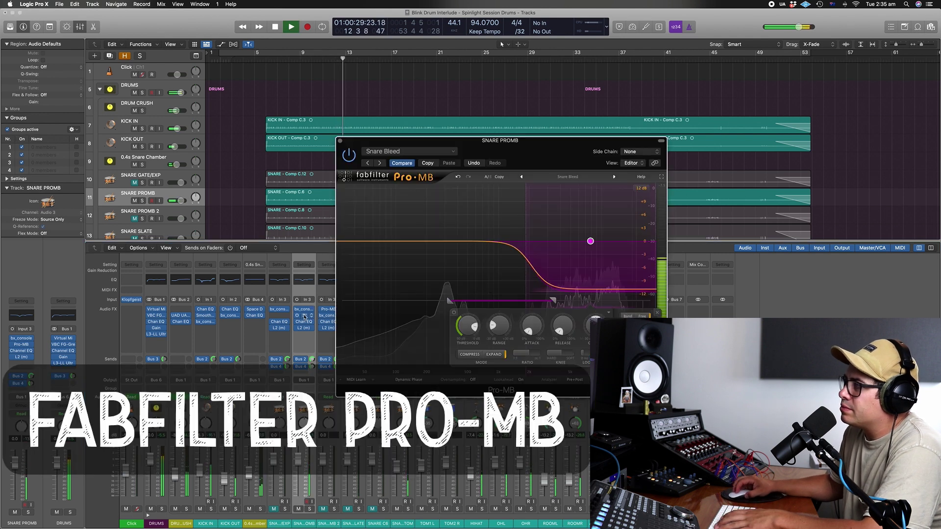
{"action": "left_click_drag", "start_coordinate": [291, 88], "coordinate": [282, 72]}
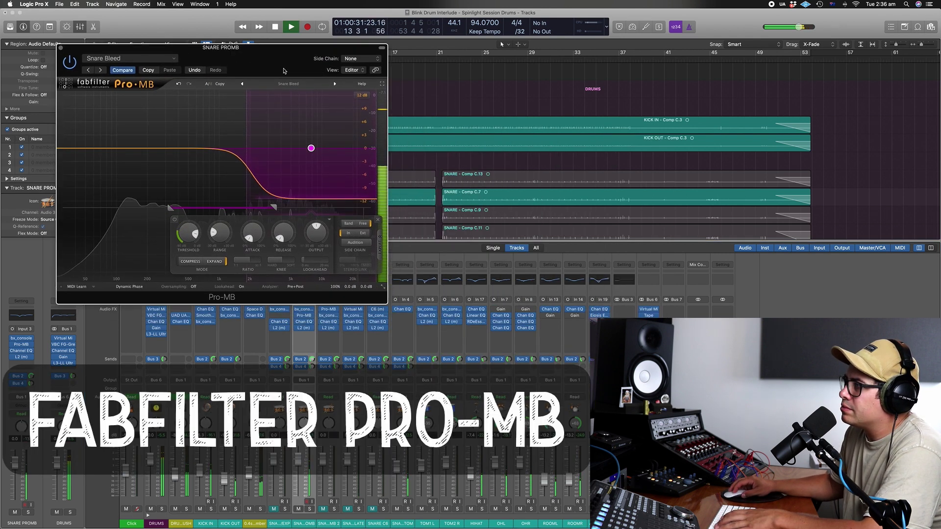
{"action": "left_click", "coordinate": [353, 309]}
{"action": "left_click_drag", "start_coordinate": [443, 142], "coordinate": [676, 36]}
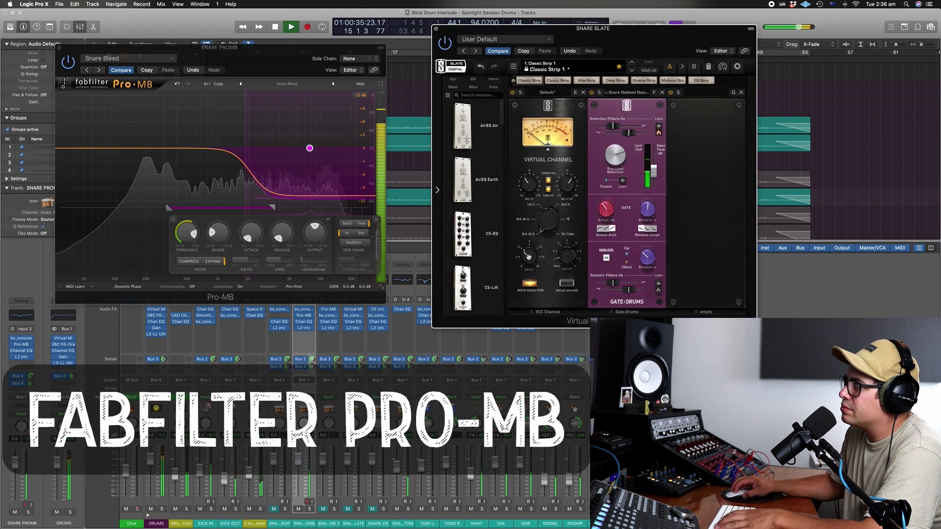
- Mute SNARE PROMB, unmute SNARE SLATE, and play the full drum mix with the Slate-gated snare
{"action": "key", "text": "space"}
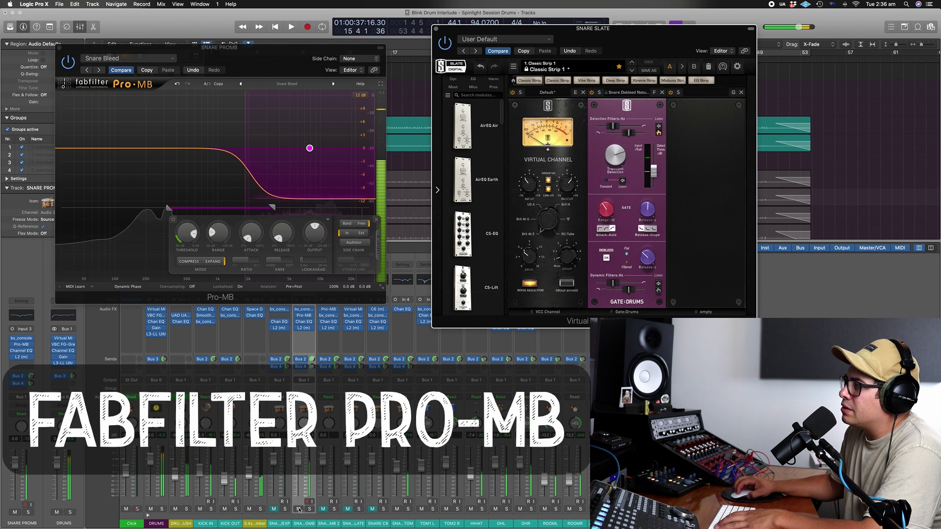
{"action": "left_click", "coordinate": [300, 509]}
{"action": "left_click", "coordinate": [348, 509]}
{"action": "key", "text": "space"}
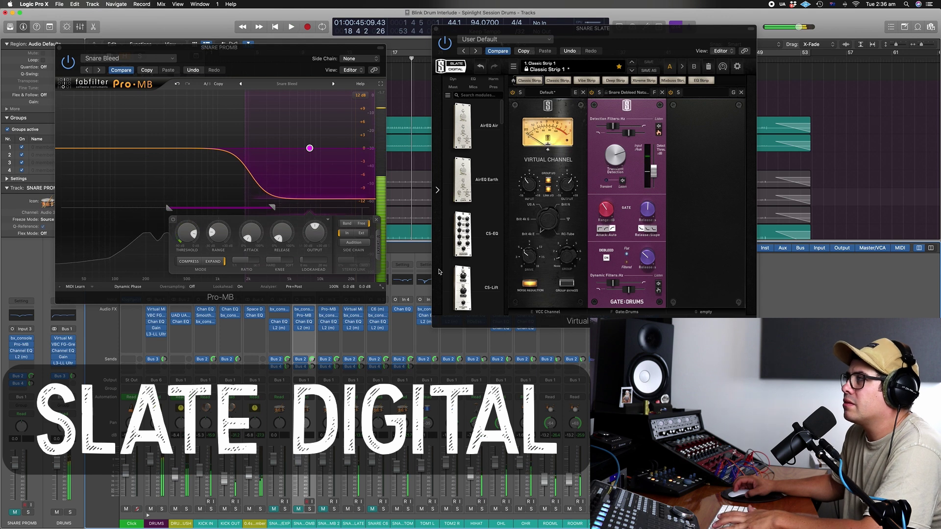
- Solo SNARE SLATE, close Pro-MB, and play the soloed snare from bar 7
{"action": "left_click", "coordinate": [360, 510]}
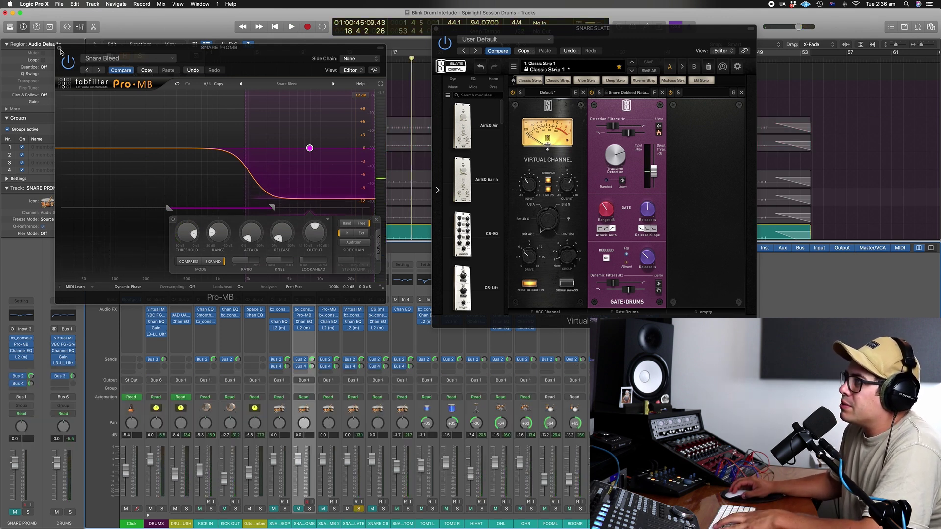
{"action": "left_click", "coordinate": [59, 48]}
{"action": "left_click", "coordinate": [283, 57]}
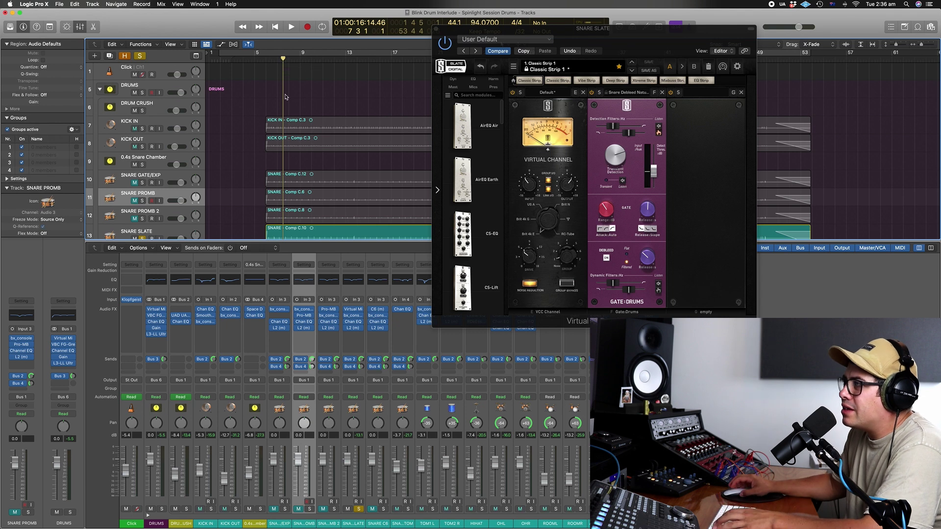
{"action": "key", "text": "space"}
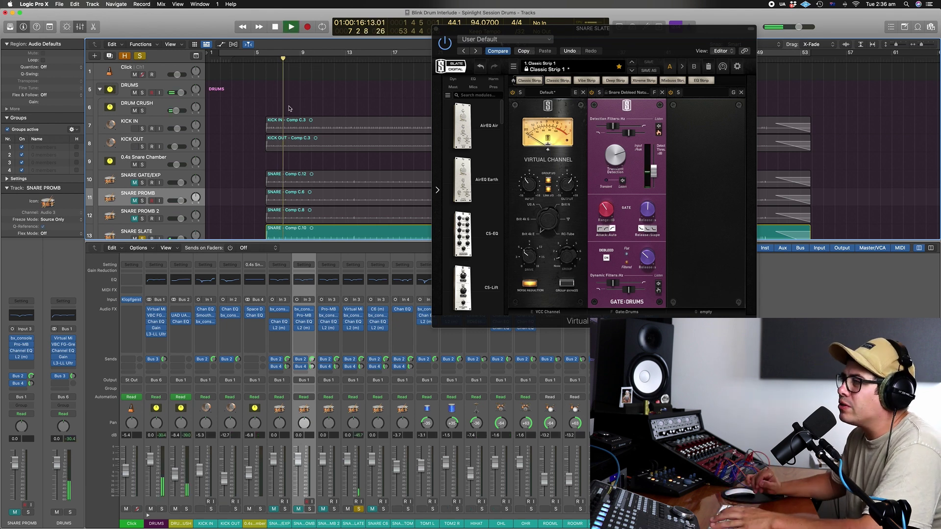
{"action": "key", "text": "space"}
- Switch the solo from SNARE SLATE to SNARE PROMB, open Pro-MB, play the soloed snare, and close Pro-MB
{"action": "left_click", "coordinate": [359, 511]}
{"action": "left_click", "coordinate": [309, 509]}
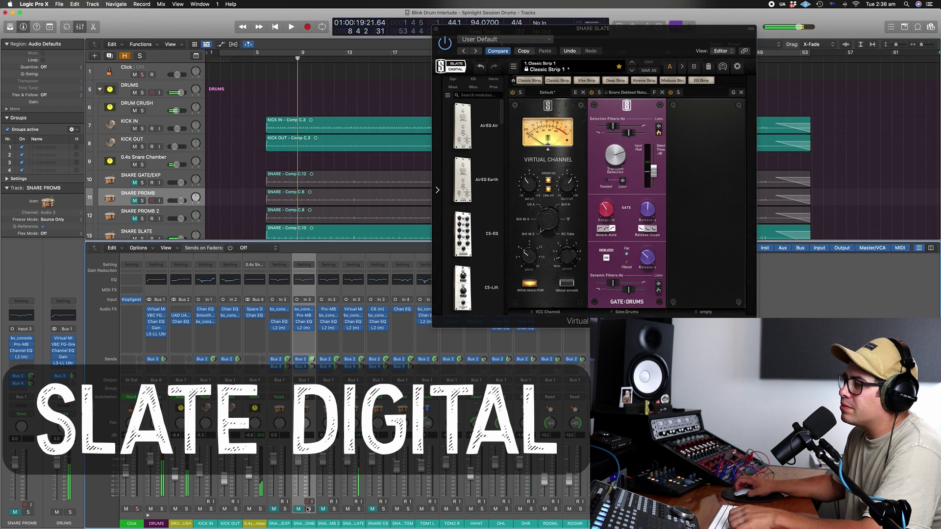
{"action": "left_click", "coordinate": [306, 317]}
{"action": "key", "text": "space"}
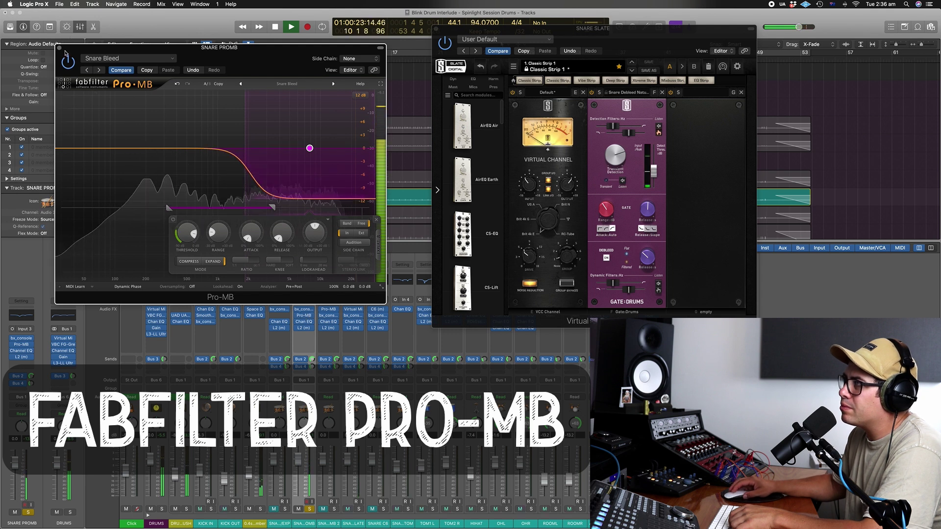
{"action": "key", "text": "space"}
{"action": "left_click", "coordinate": [60, 49]}
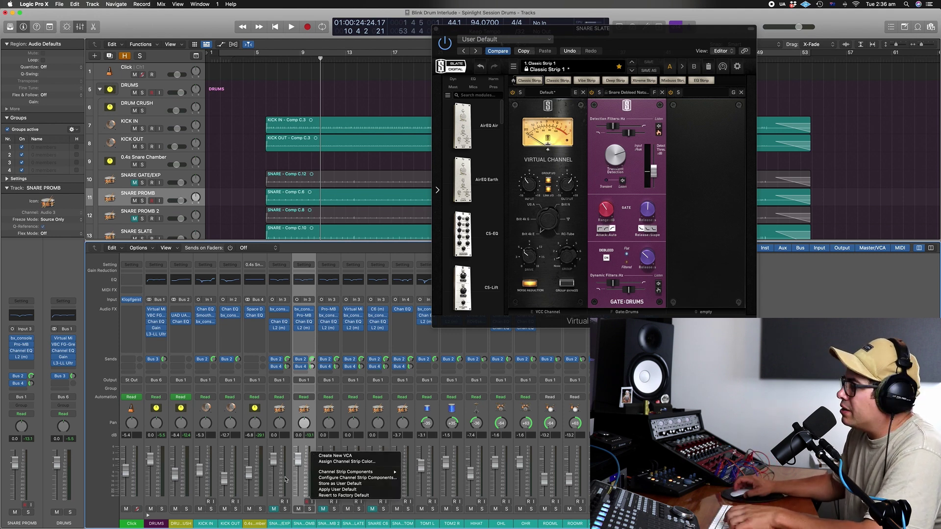
- Mute SNARE PROMB and SNARE SLATE, unmute SNARE C6, and close the Virtual Mix Rack
{"action": "left_click", "coordinate": [300, 510]}
{"action": "left_click", "coordinate": [348, 510]}
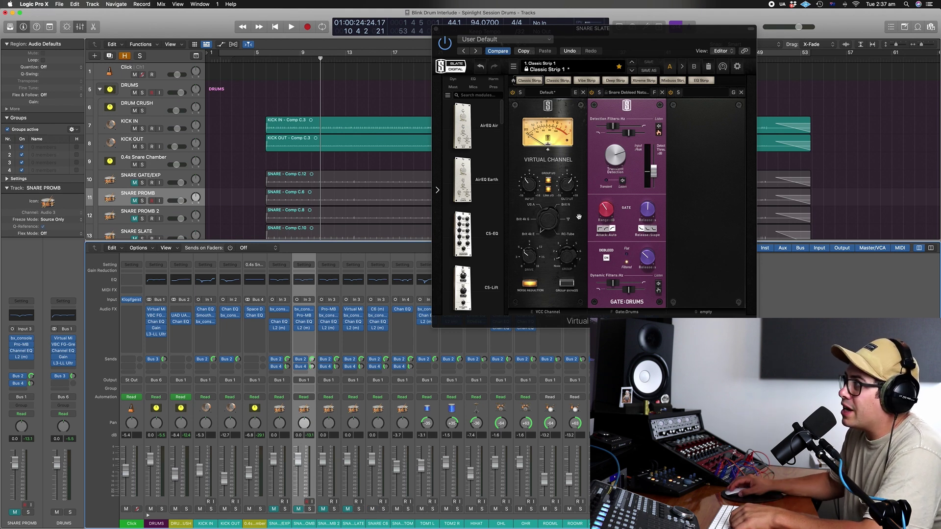
{"action": "left_click_drag", "start_coordinate": [637, 41], "coordinate": [383, 25]}
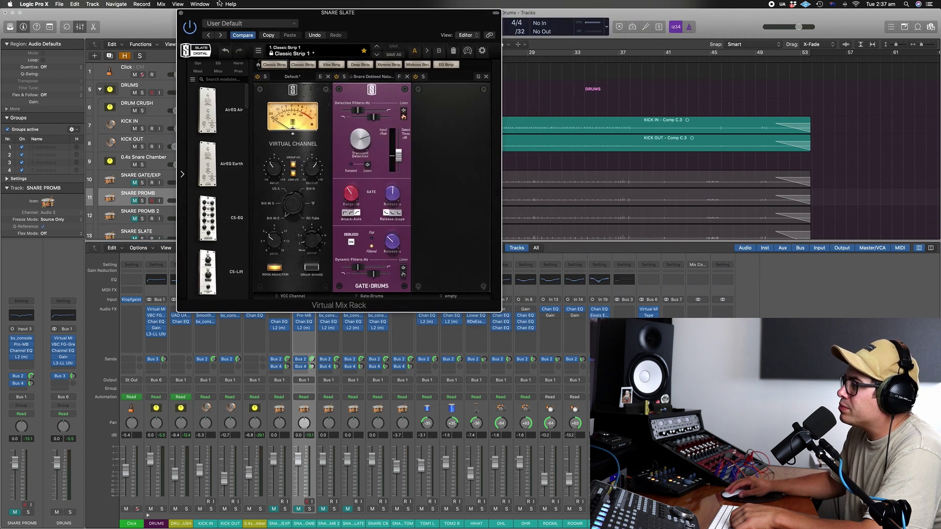
{"action": "left_click", "coordinate": [181, 13]}
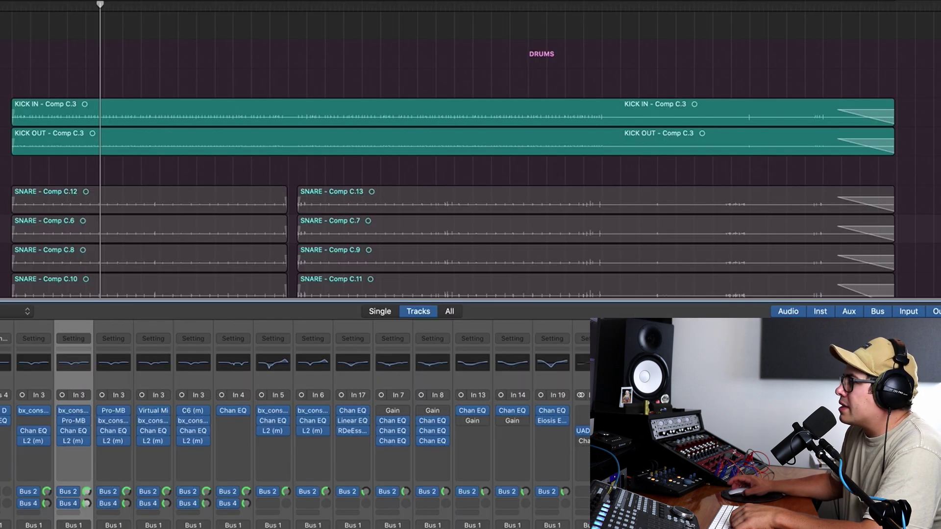
- Open the C6 on the SNARE C6 channel, move its window clear of the channel inserts, and select its High crossover frequency
{"action": "left_click", "coordinate": [194, 410]}
{"action": "left_click_drag", "start_coordinate": [376, 88], "coordinate": [284, 135]}
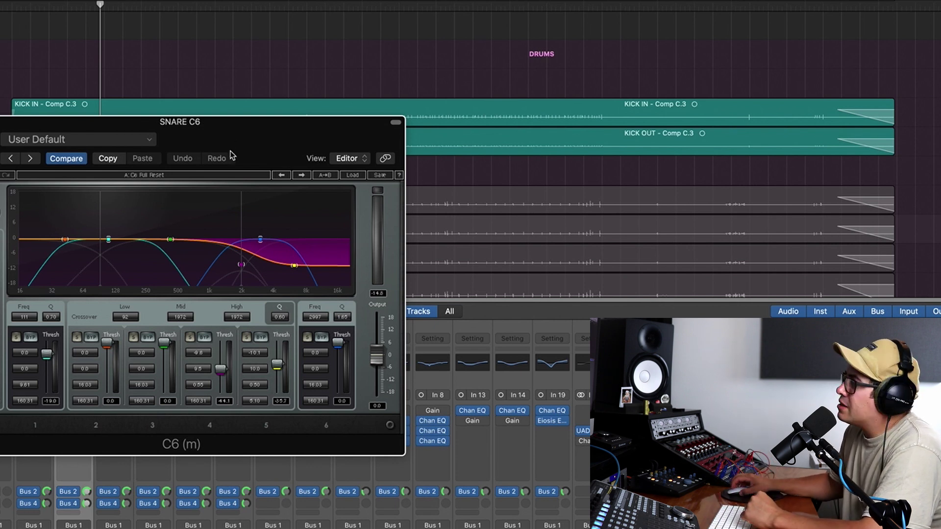
{"action": "left_click_drag", "start_coordinate": [324, 124], "coordinate": [478, 58]}
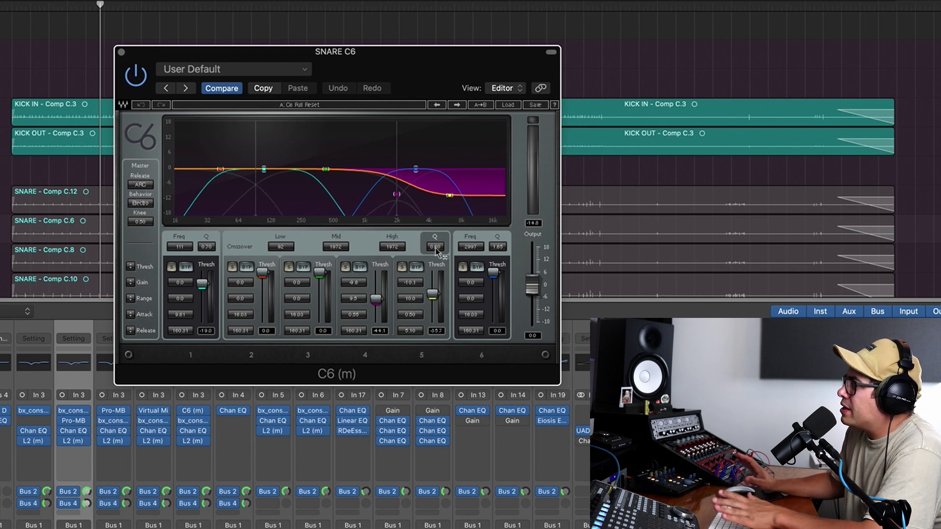
{"action": "left_click_drag", "start_coordinate": [392, 246], "coordinate": [413, 219]}
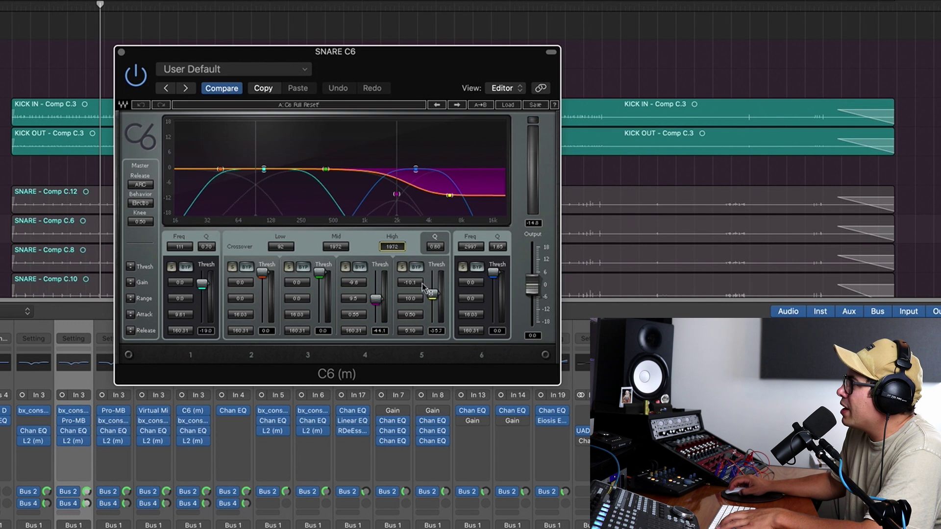
- Set C6 band 5 to -10.0 gain, 10.0 range, 0.50 attack and 5.03 release, and return the playhead to the start
{"action": "left_click", "coordinate": [411, 299]}
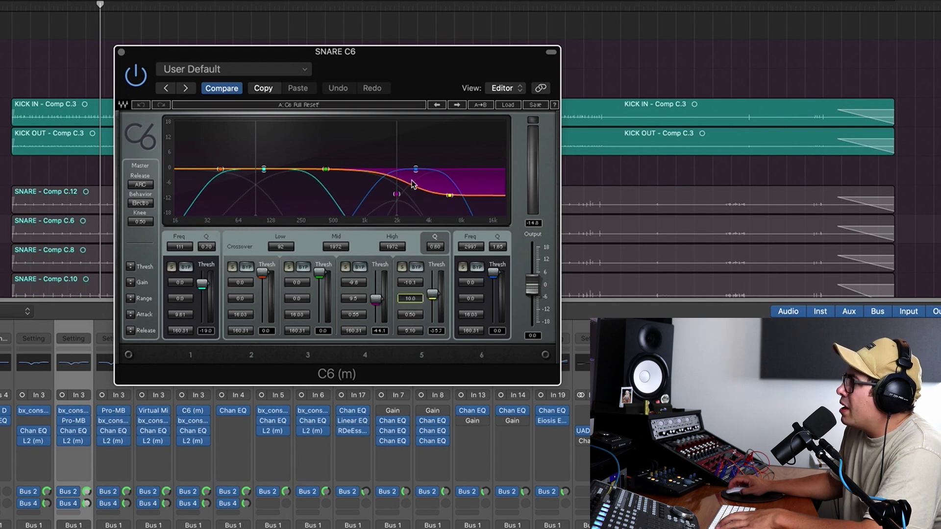
{"action": "left_click", "coordinate": [406, 281]}
{"action": "mouse_move", "coordinate": [416, 300]}
{"action": "left_mouse_down"}
{"action": "mouse_move", "coordinate": [416, 290]}
{"action": "mouse_move", "coordinate": [416, 306]}
{"action": "left_mouse_up"}
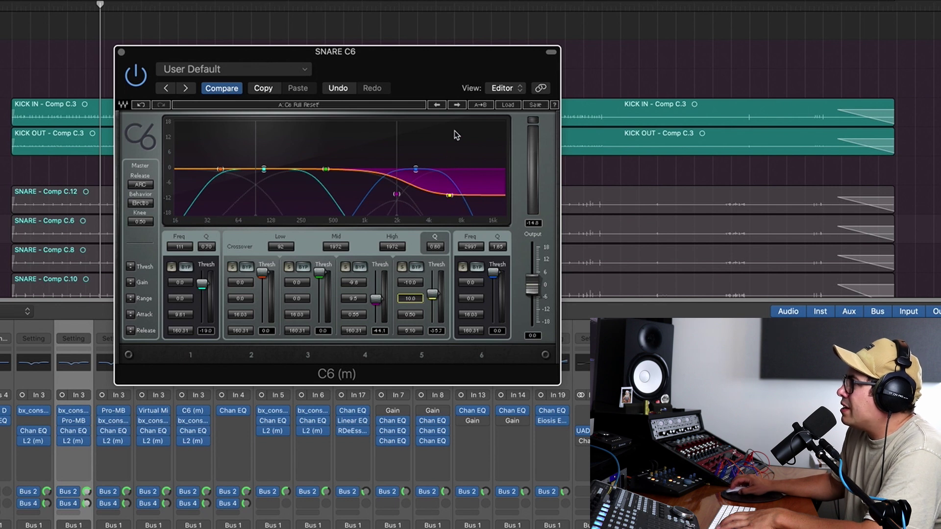
{"action": "key", "text": "Return"}
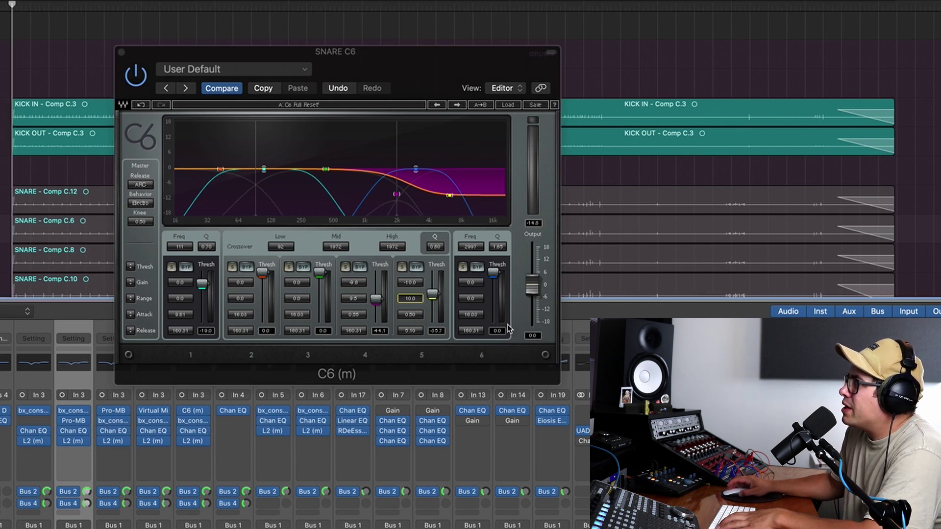
{"action": "left_click", "coordinate": [412, 316]}
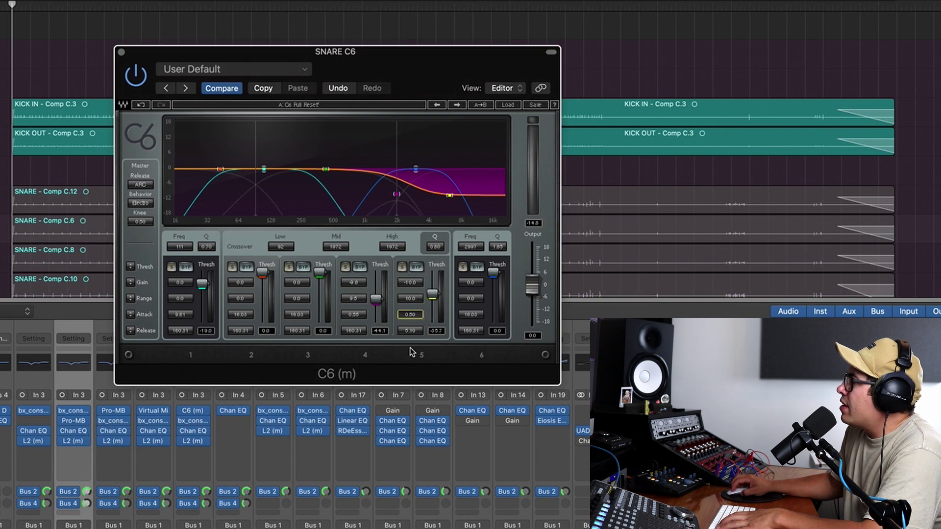
{"action": "left_click", "coordinate": [410, 331]}
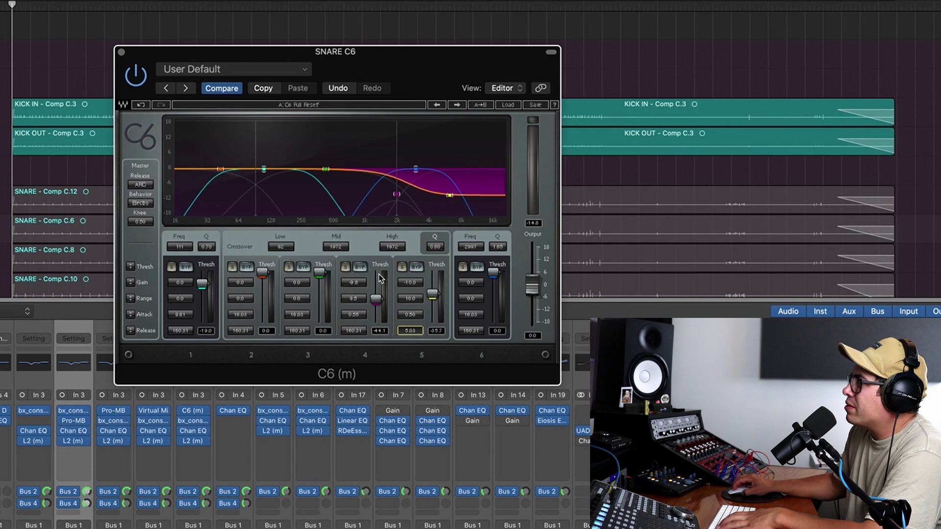
- Play the snare while setting the C6 band 5 threshold to -38.1, and bypass and re-enable the plug-in to compare
{"action": "left_click_drag", "start_coordinate": [435, 296], "coordinate": [426, 271]}
{"action": "key", "text": "space"}
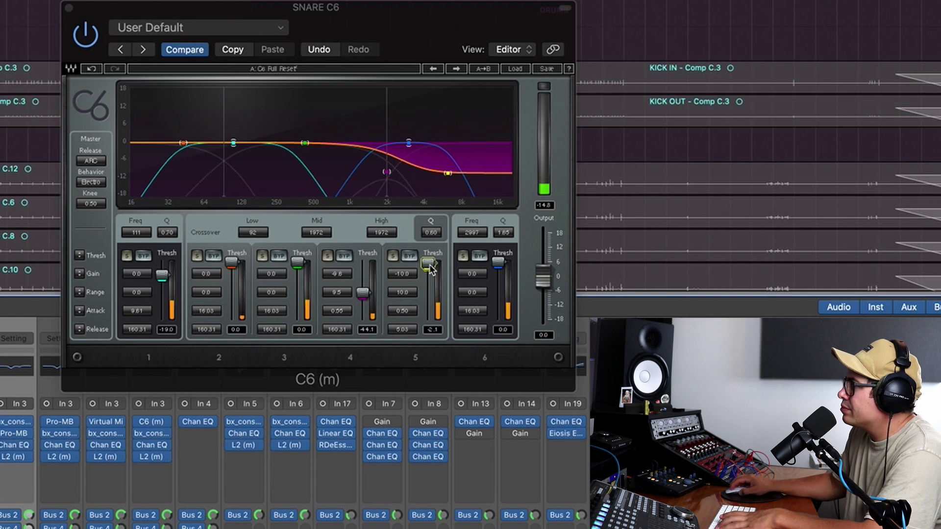
{"action": "left_click_drag", "start_coordinate": [431, 269], "coordinate": [428, 292]}
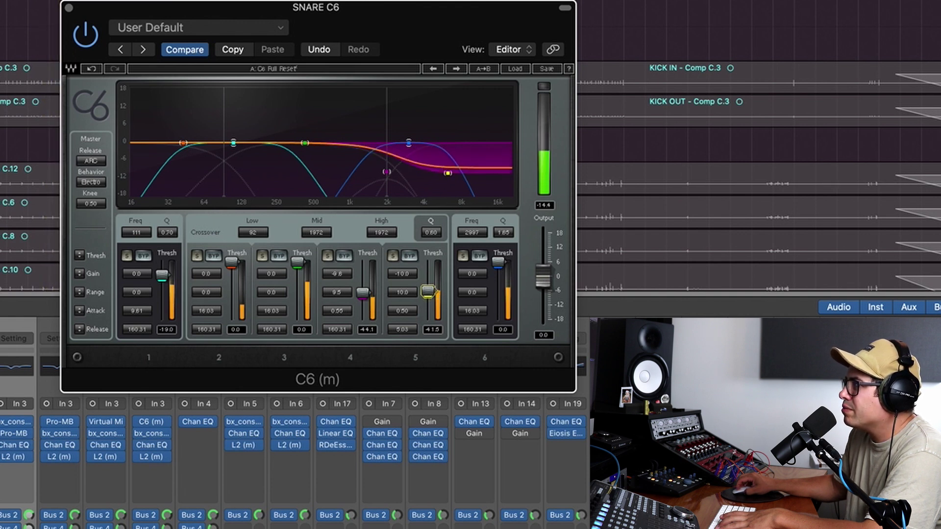
{"action": "left_click_drag", "start_coordinate": [428, 291], "coordinate": [428, 289]}
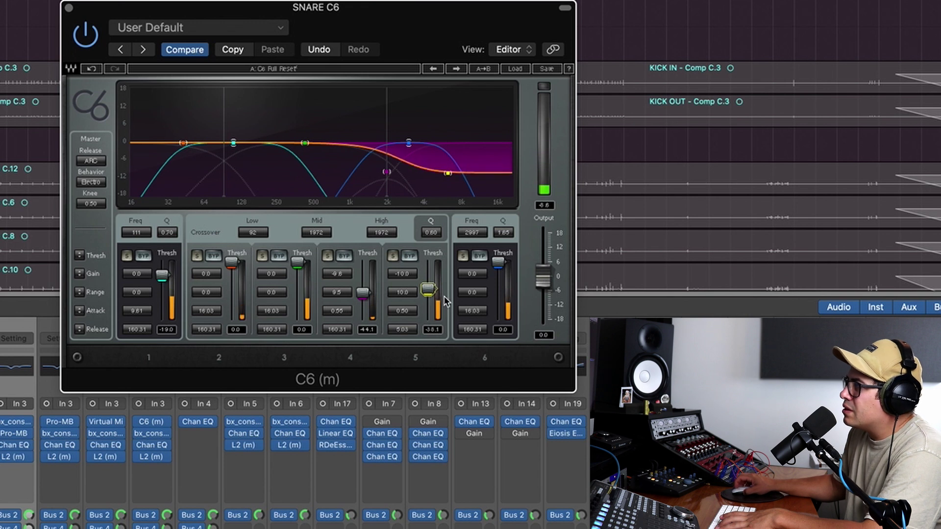
{"action": "left_click", "coordinate": [92, 35]}
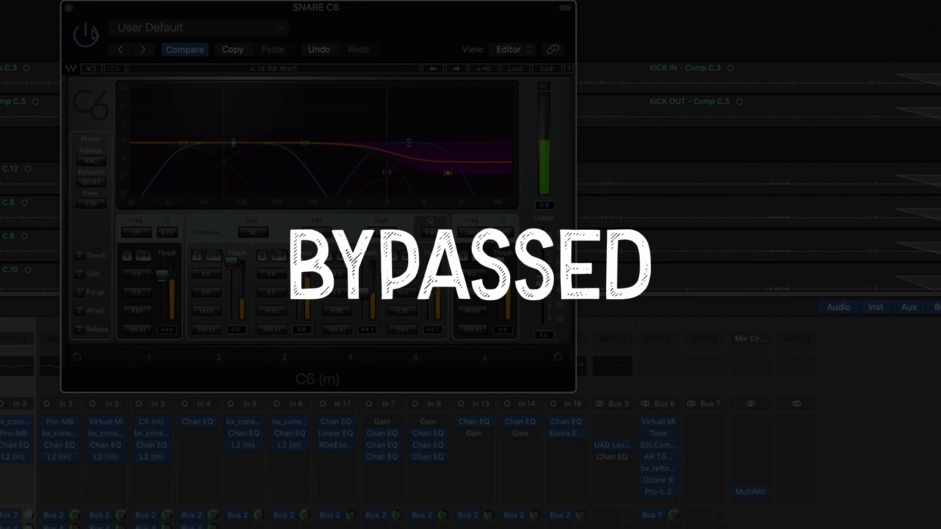
{"action": "left_click", "coordinate": [92, 34]}
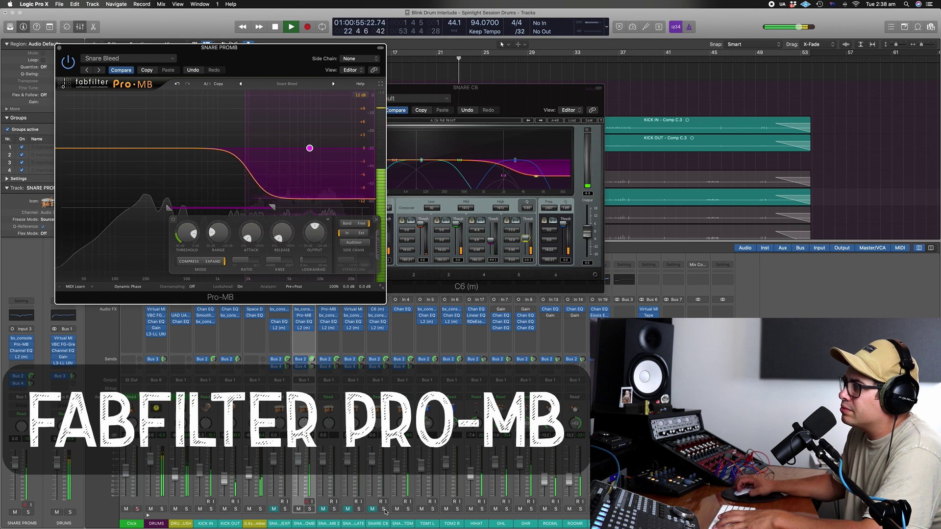
- Compare SNARE PROMB with SNARE C6 during playback by swapping their mutes, return to SNARE PROMB, close the C6, and stop playback
{"action": "left_click", "coordinate": [299, 510]}
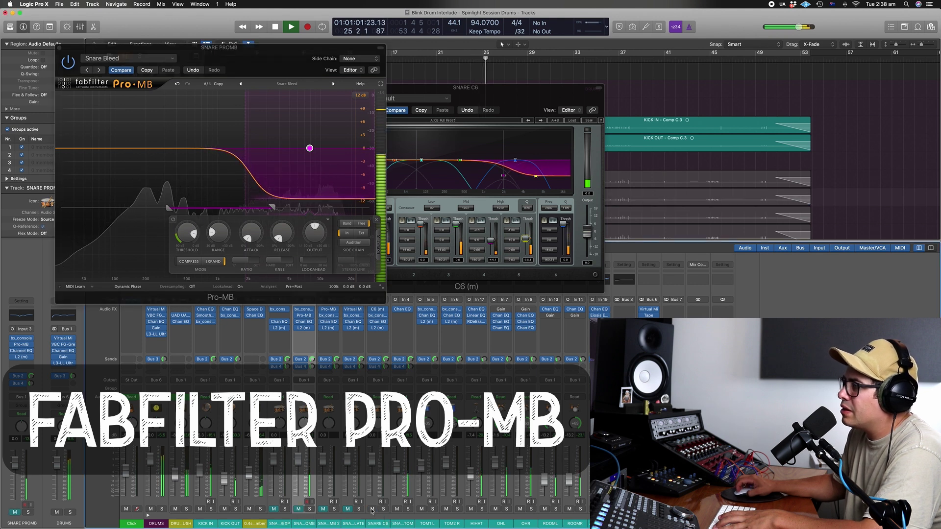
{"action": "left_click_drag", "start_coordinate": [440, 106], "coordinate": [524, 99]}
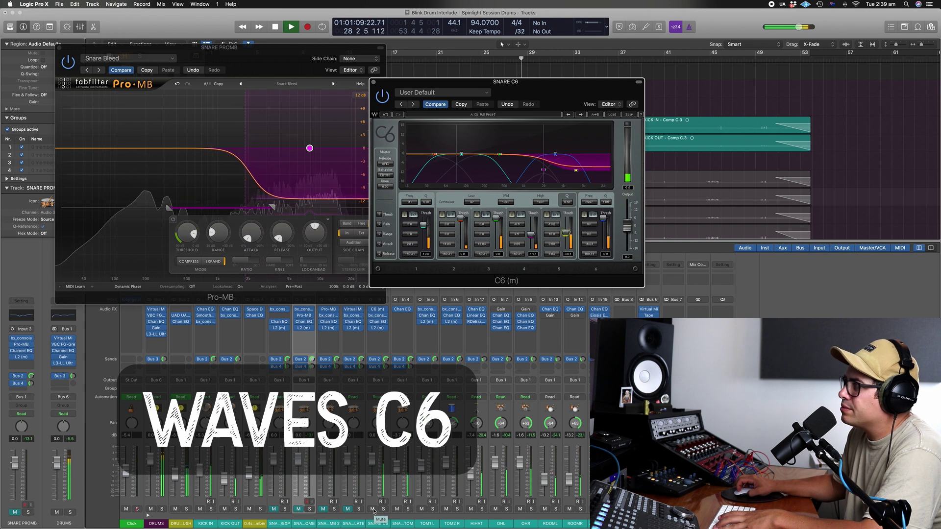
{"action": "left_click", "coordinate": [299, 510]}
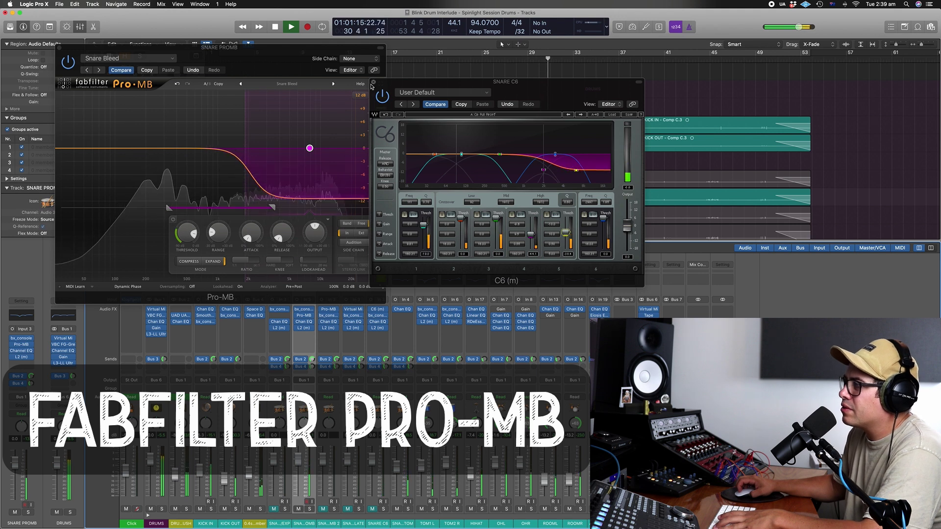
{"action": "key", "text": "super+w"}
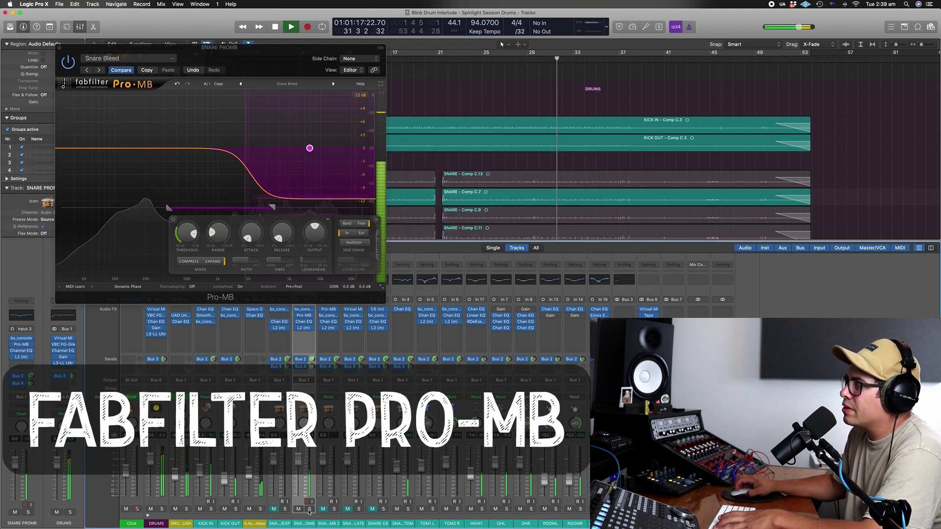
{"action": "key", "text": "space"}
- Solo SNARE PROMB, move the Pro-MB window aside, and close it
{"action": "left_click", "coordinate": [310, 510]}
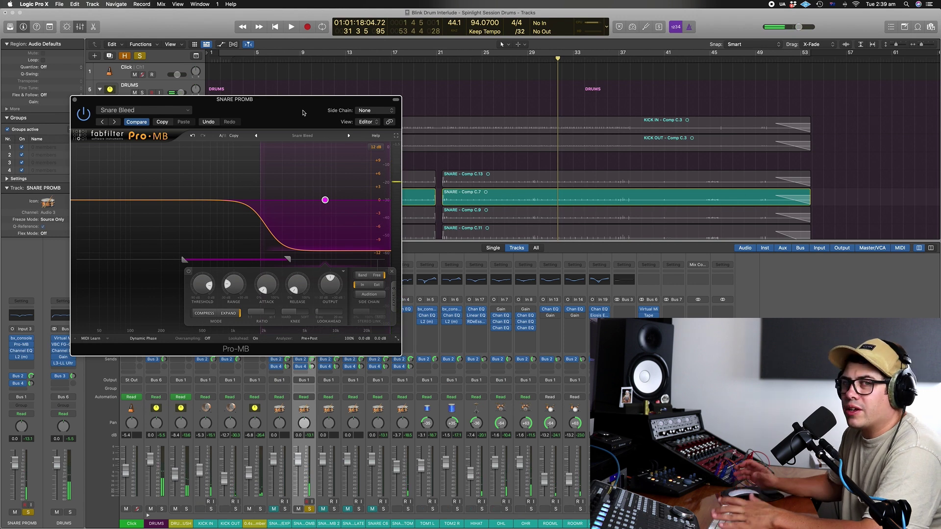
{"action": "left_click_drag", "start_coordinate": [278, 109], "coordinate": [396, 116]}
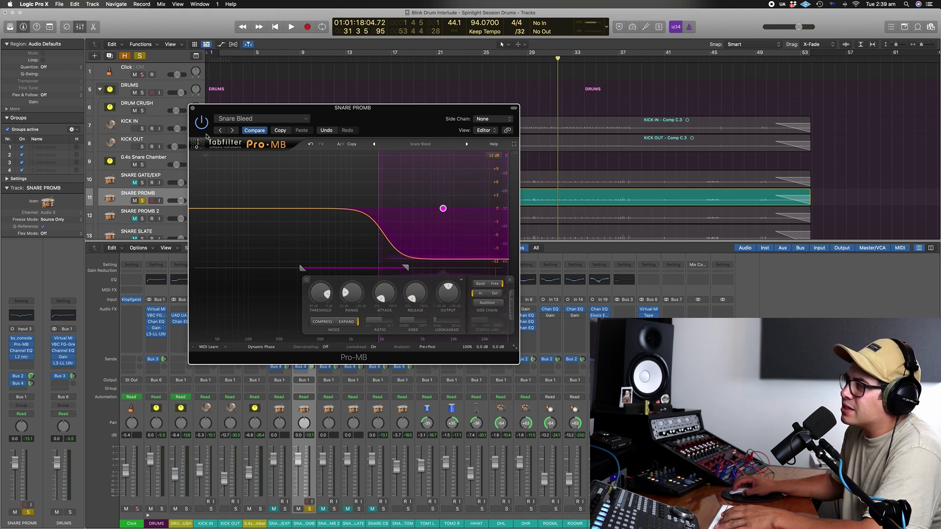
{"action": "key", "text": "super+w"}
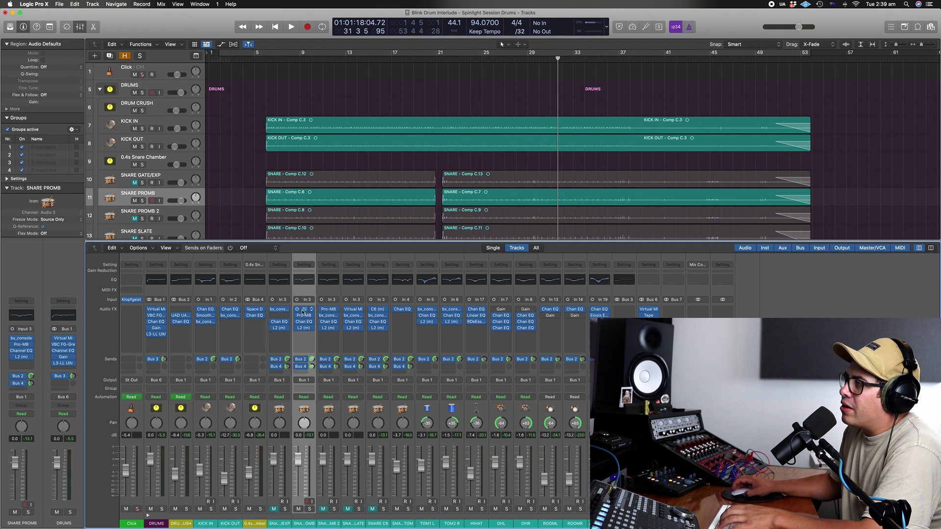
- Open Pro-MB from SNARE PROMB and the SSL 4000 E console from SNARE GATE/EXP, and arrange their windows side by side
{"action": "left_click", "coordinate": [305, 316]}
{"action": "left_click_drag", "start_coordinate": [369, 122], "coordinate": [180, 20]}
{"action": "left_click", "coordinate": [280, 310]}
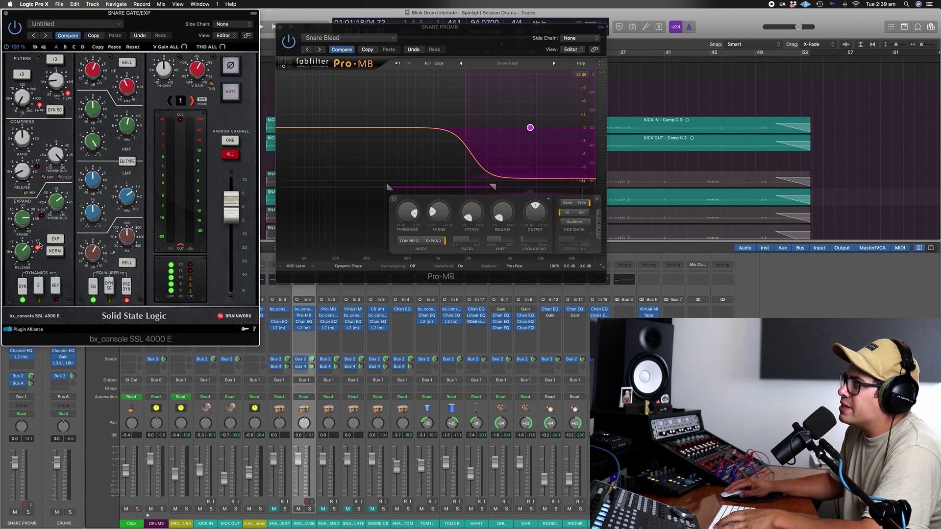
{"action": "left_click_drag", "start_coordinate": [431, 27], "coordinate": [365, 24]}
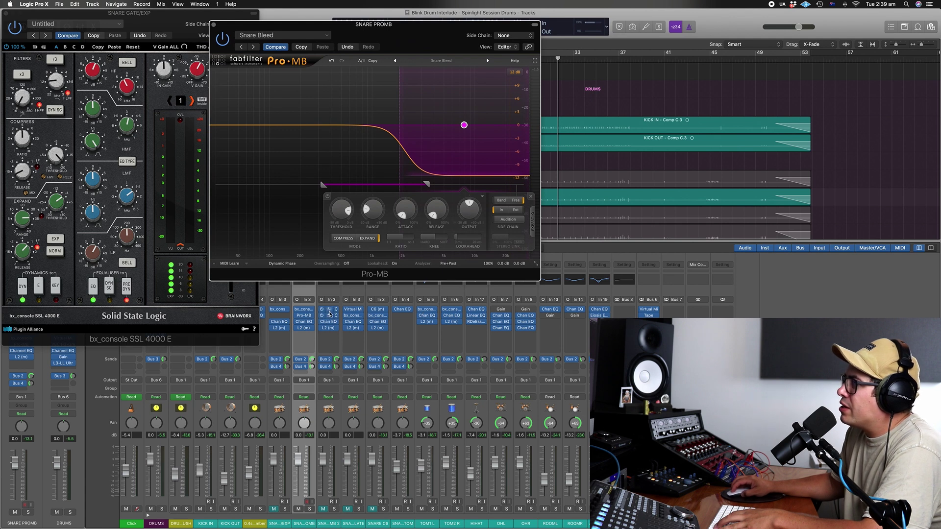
- Open the Virtual Mix Rack from SNARE SLATE and the C6 from SNARE C6, and arrange all four plug-in windows for comparison
{"action": "left_click", "coordinate": [351, 311]}
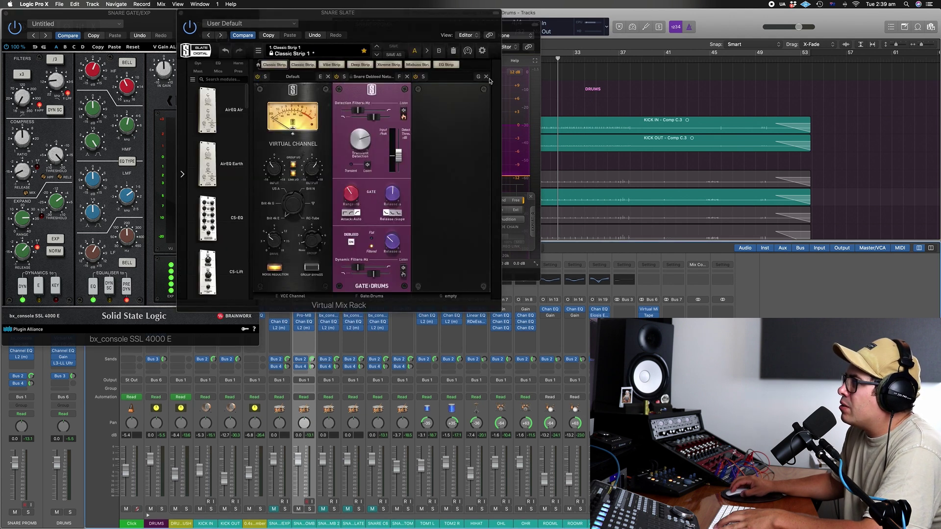
{"action": "left_click_drag", "start_coordinate": [424, 26], "coordinate": [794, 7]}
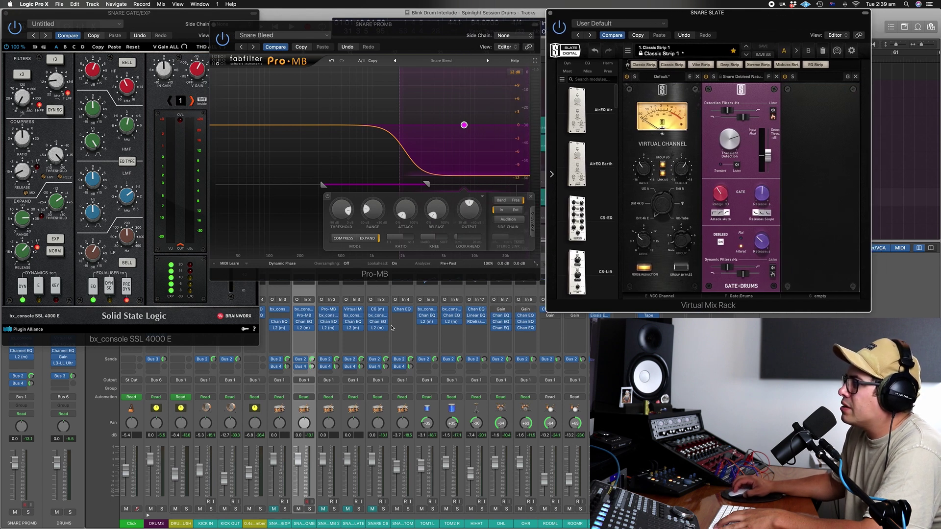
{"action": "left_click", "coordinate": [380, 310]}
{"action": "left_click_drag", "start_coordinate": [529, 131], "coordinate": [458, 296]}
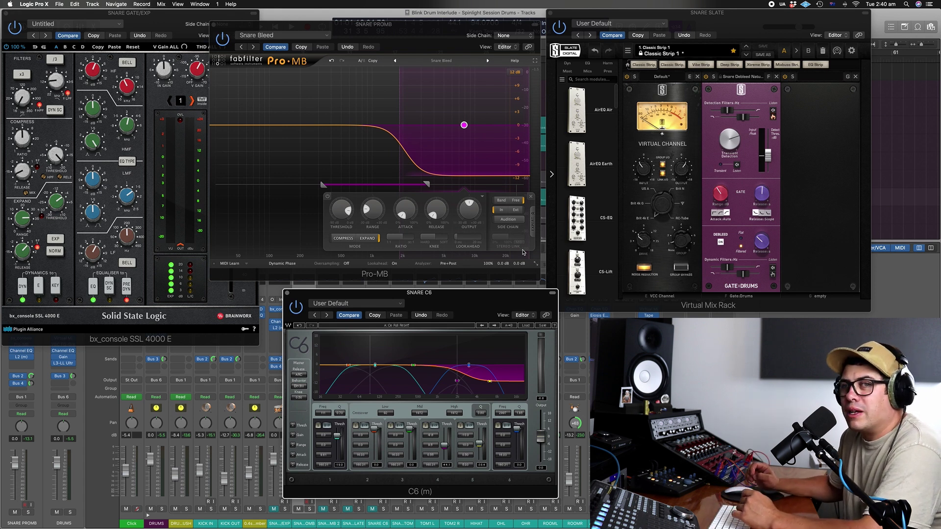
{"action": "left_click_drag", "start_coordinate": [373, 30], "coordinate": [389, 25]}
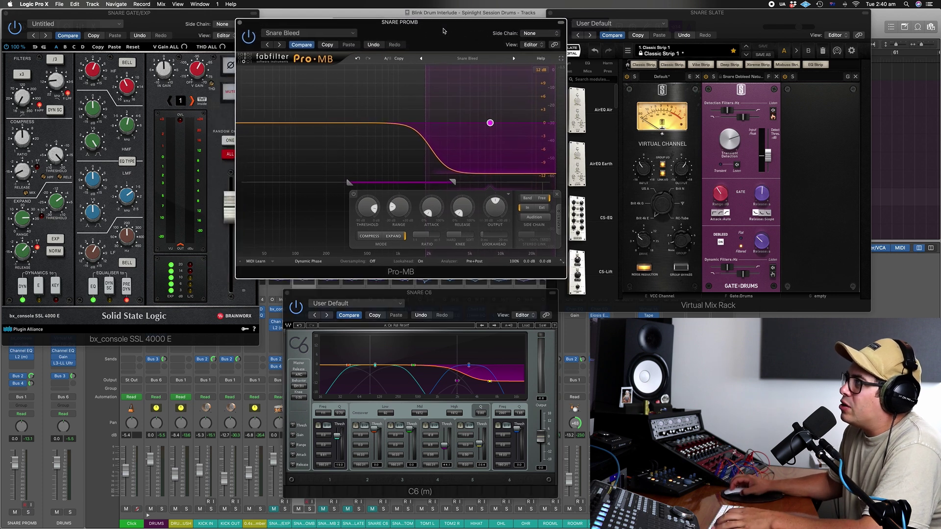